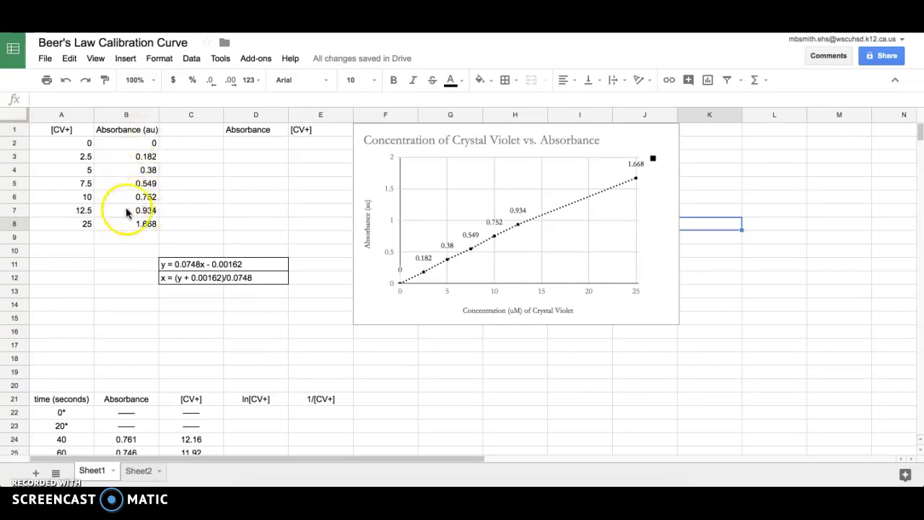
Step: Add a linear trendline to data series 1 of the Crystal Violet chart, labelled with its equation and R²
double_click(385, 244)
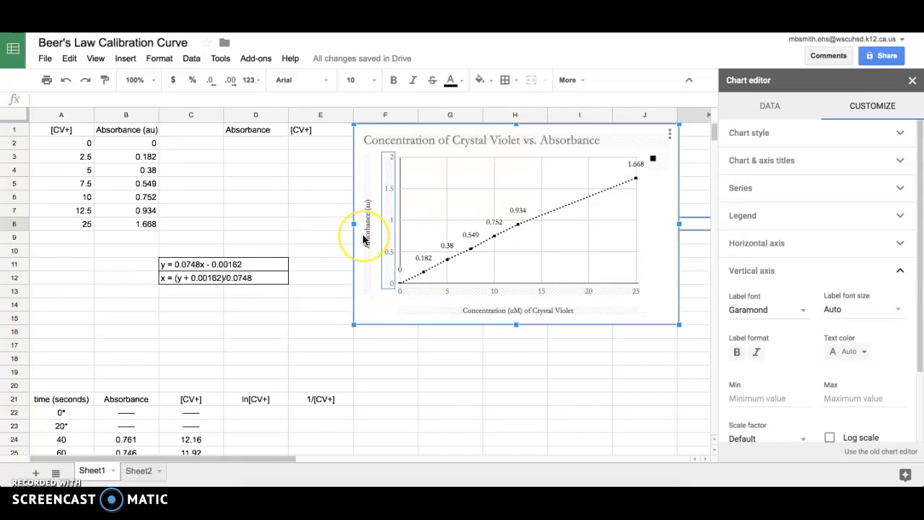
left_click(422, 264)
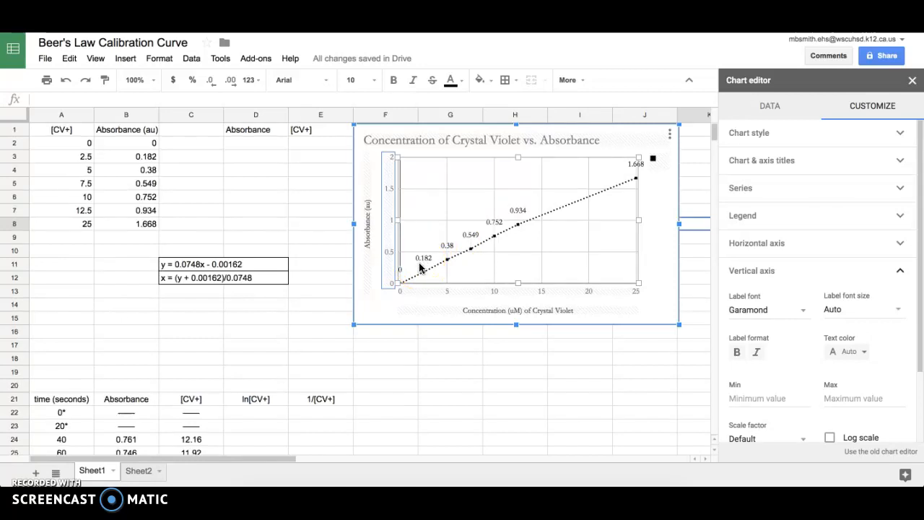
mouse_move(447, 263)
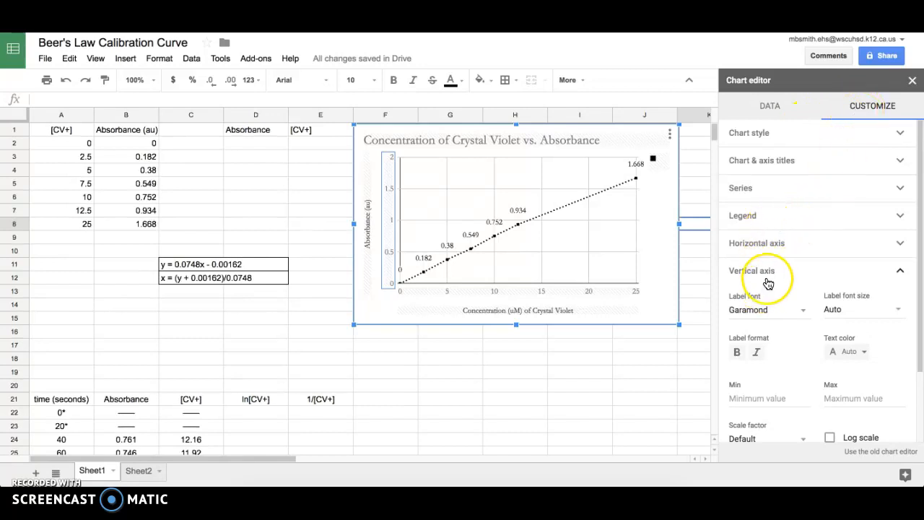
left_click(766, 190)
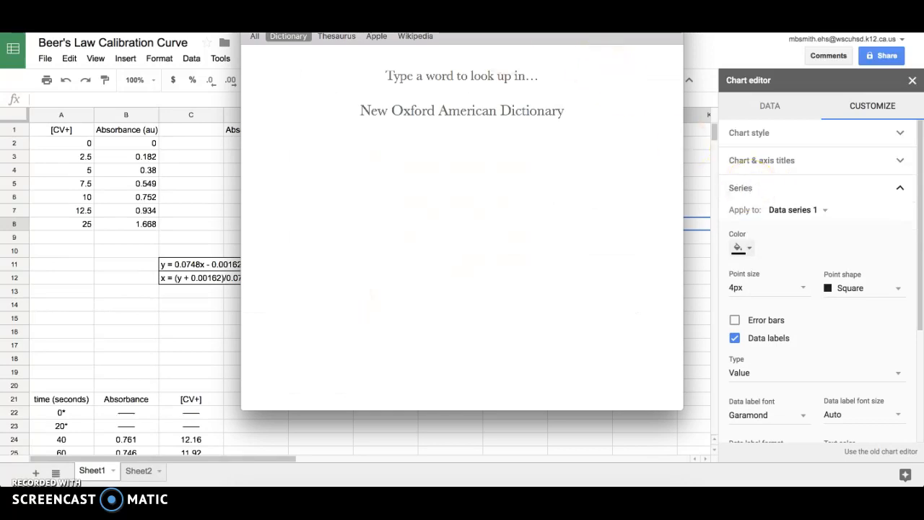
left_click(251, 16)
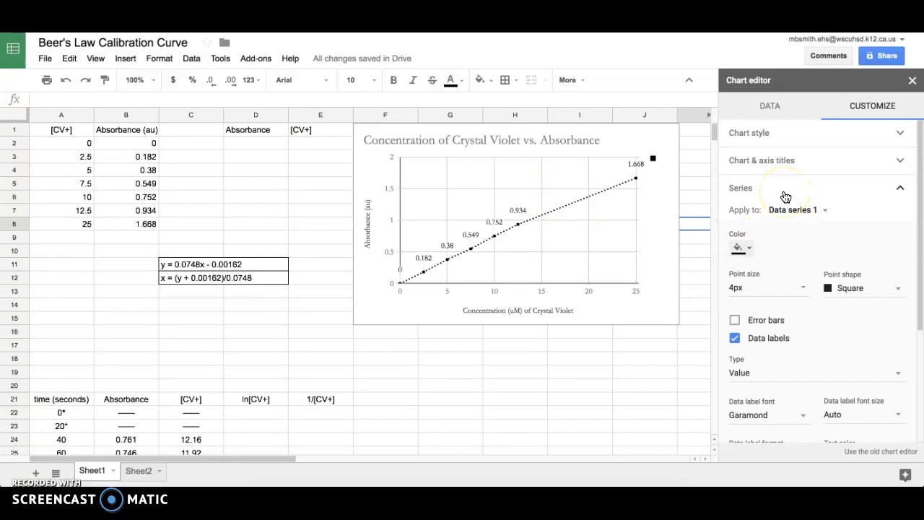
scroll(782, 238, "down", 5)
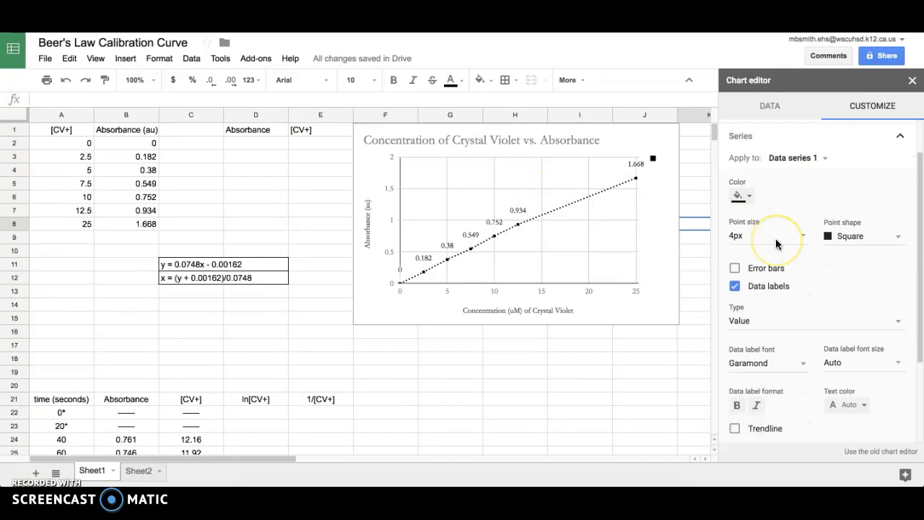
left_click(735, 310)
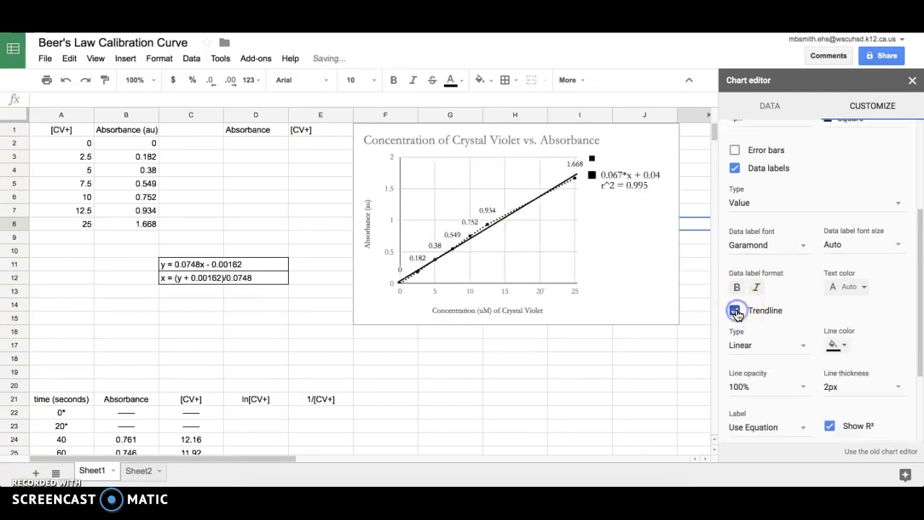
scroll(800, 318, "down", 1)
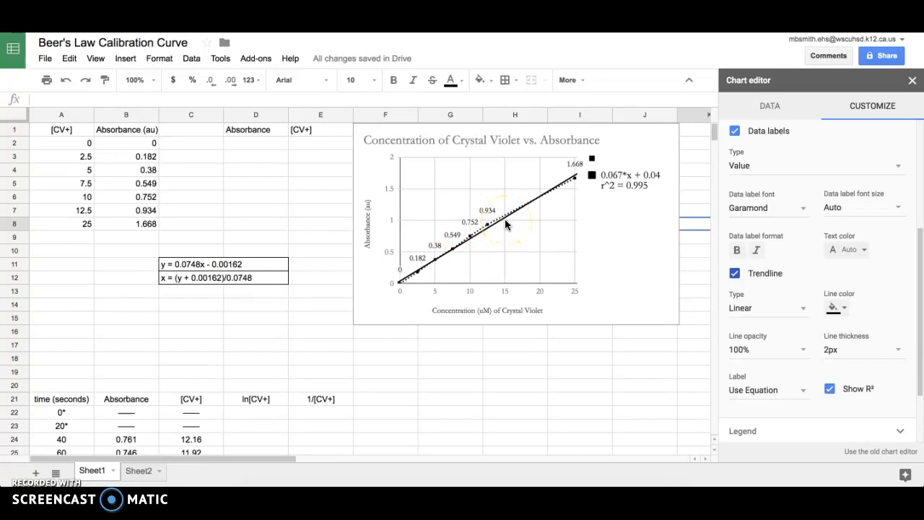
Step: Delete the 25 µM calibration point's concentration and absorbance from cells A8:B8
left_click(72, 225)
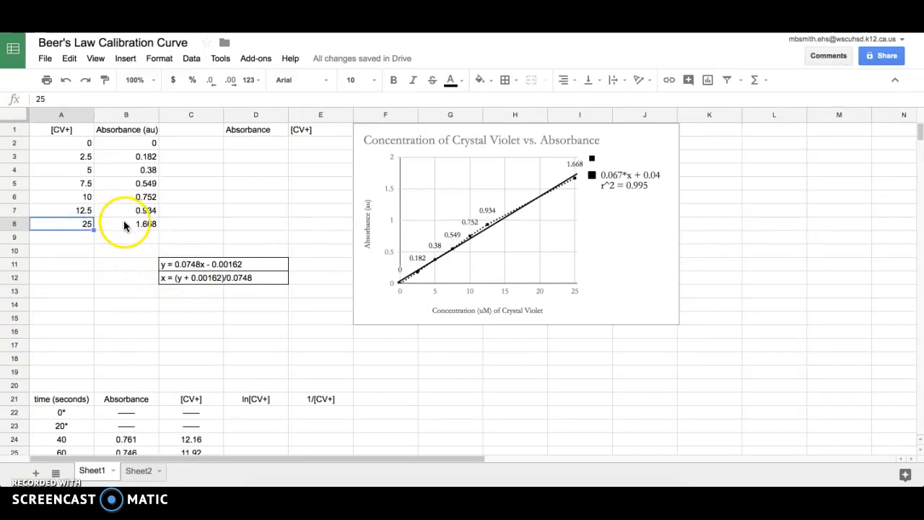
left_click(123, 224, "shift")
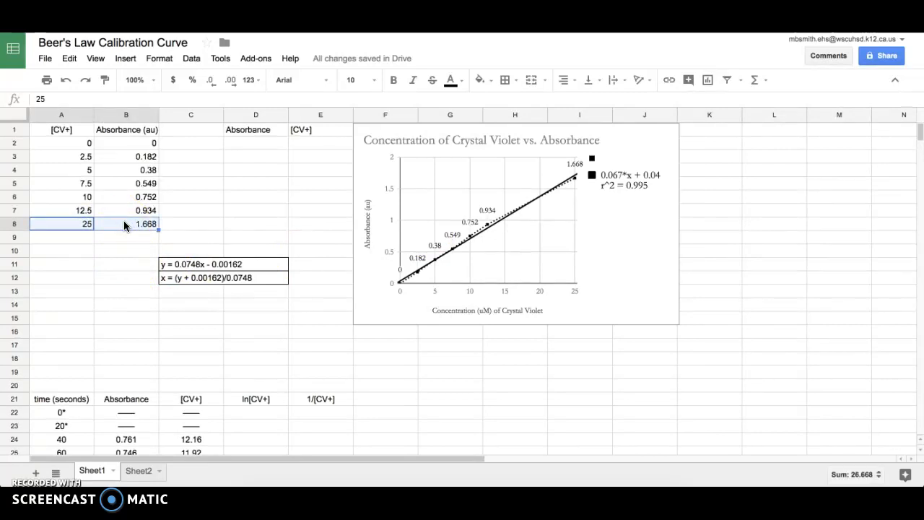
key("Delete")
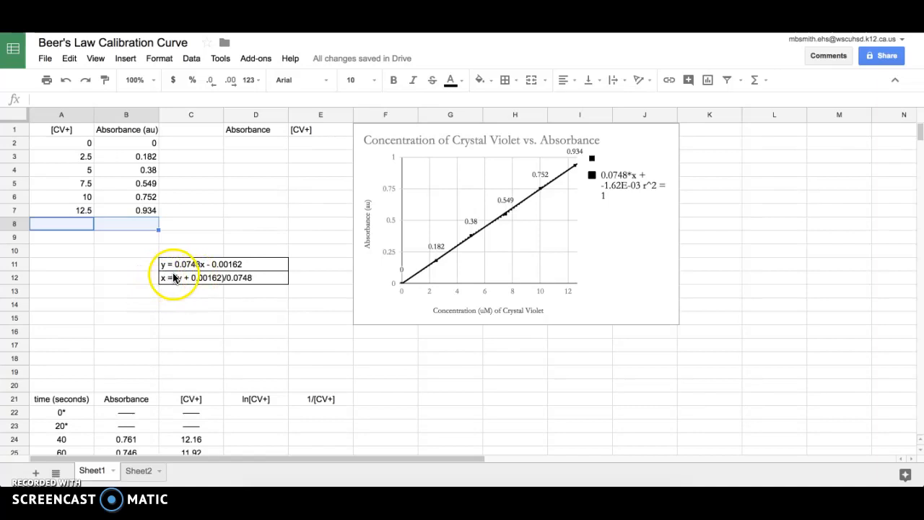
Step: Enter an absorbance of 1.1 in cell D2
left_click(247, 148)
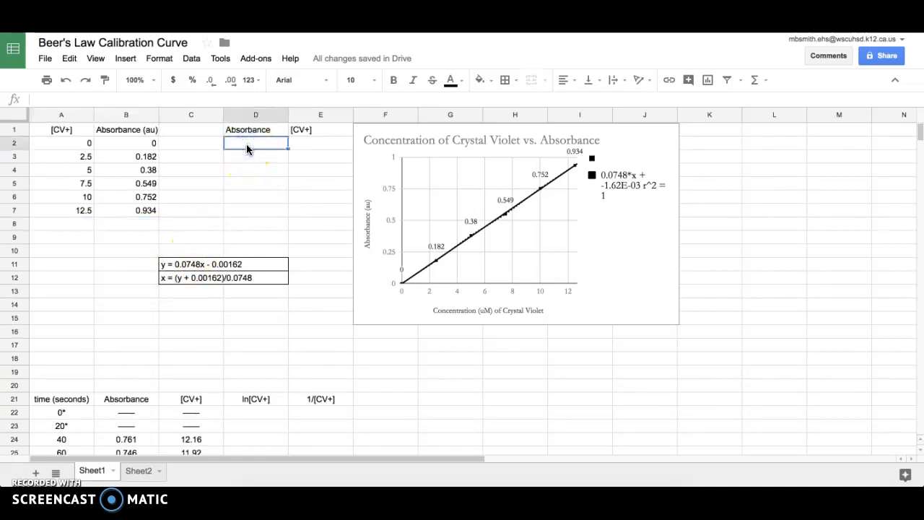
type("1.")
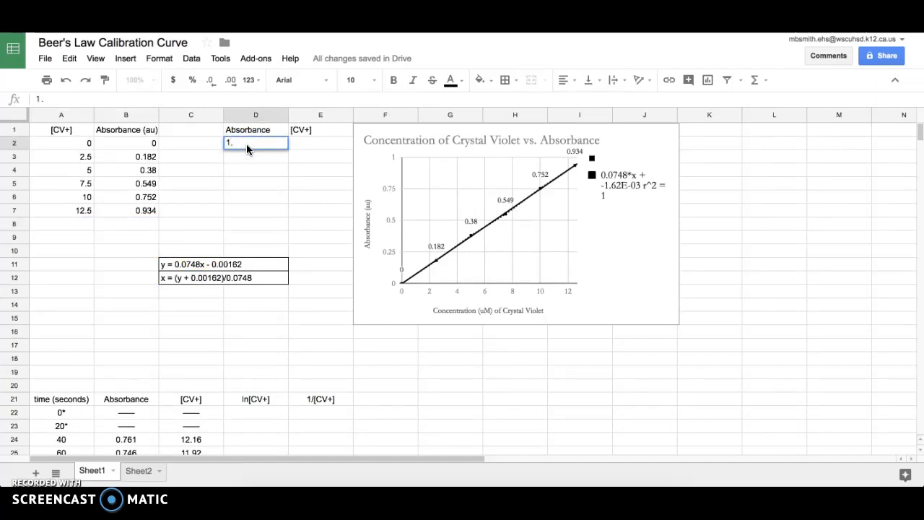
left_click(249, 162)
key("Return")
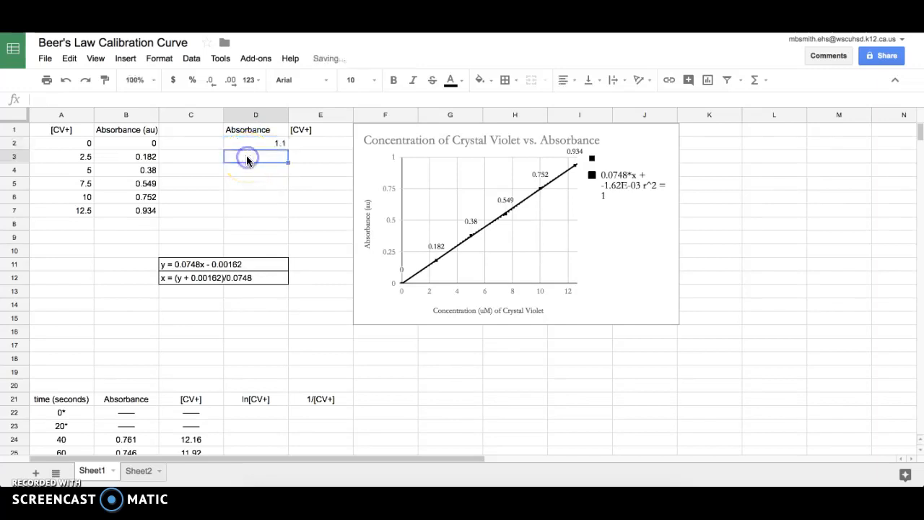
Step: Enter the formula =(D2+0.00162)/0.0748 in cell E2 to calculate the concentration from the absorbance in D2
left_click(303, 150)
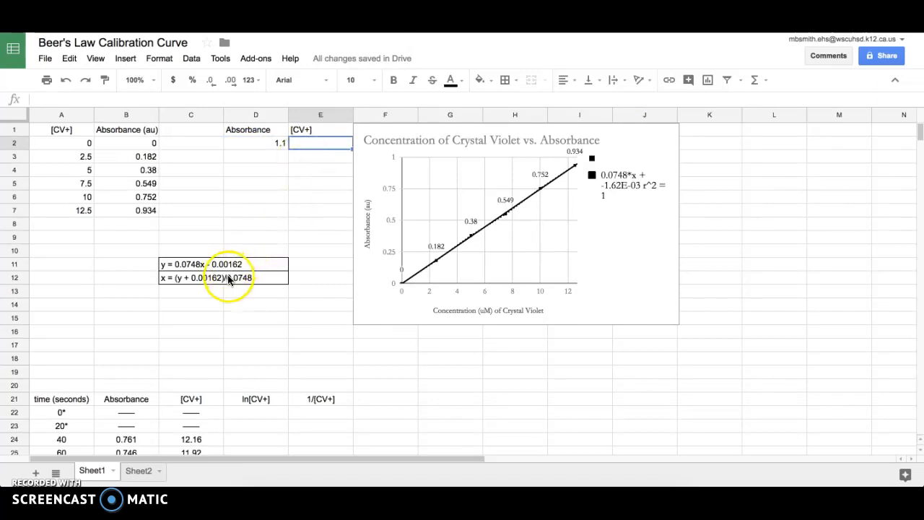
left_click(297, 143)
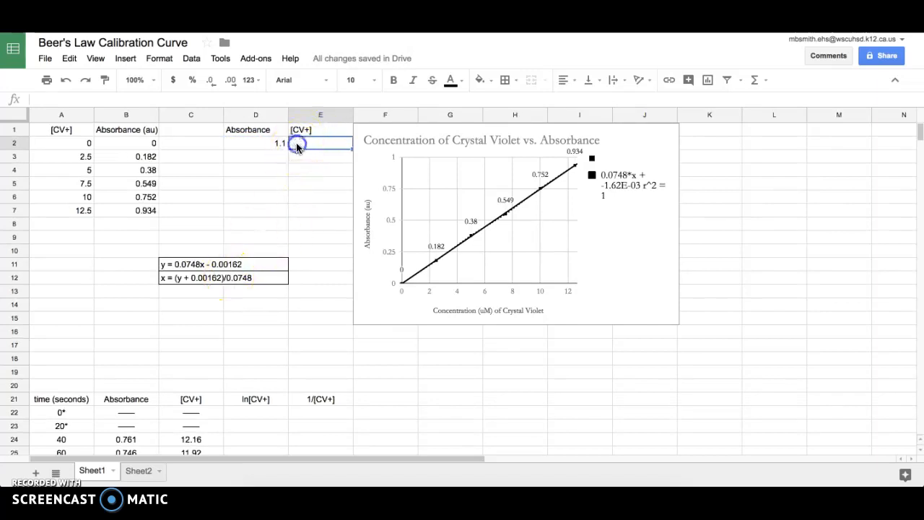
type("=")
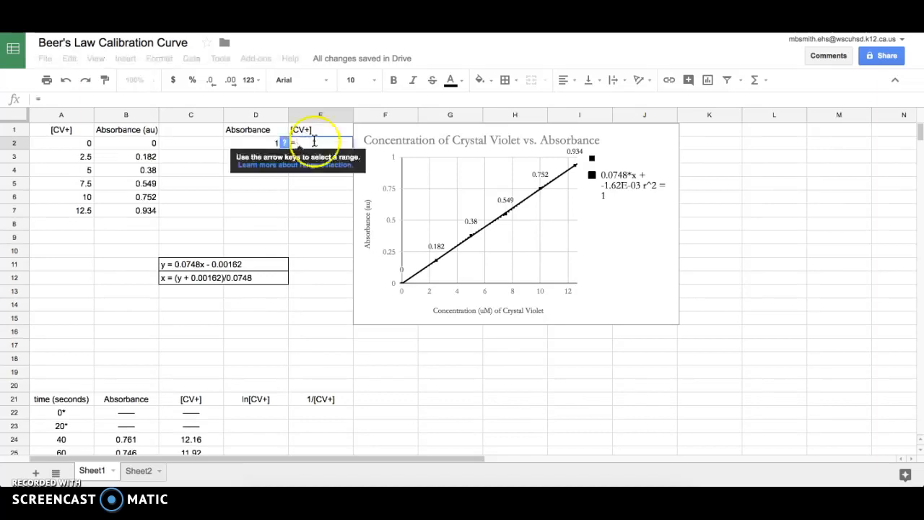
left_click(88, 100)
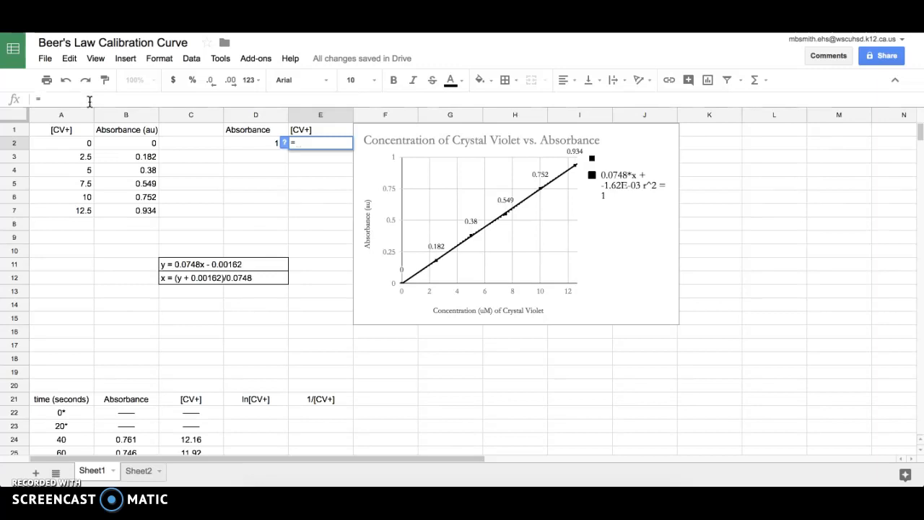
type("(")
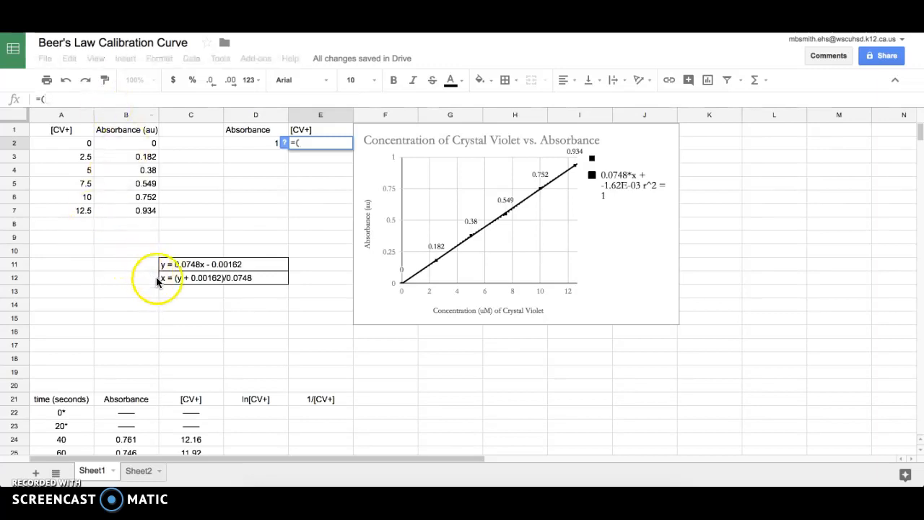
left_click(258, 143)
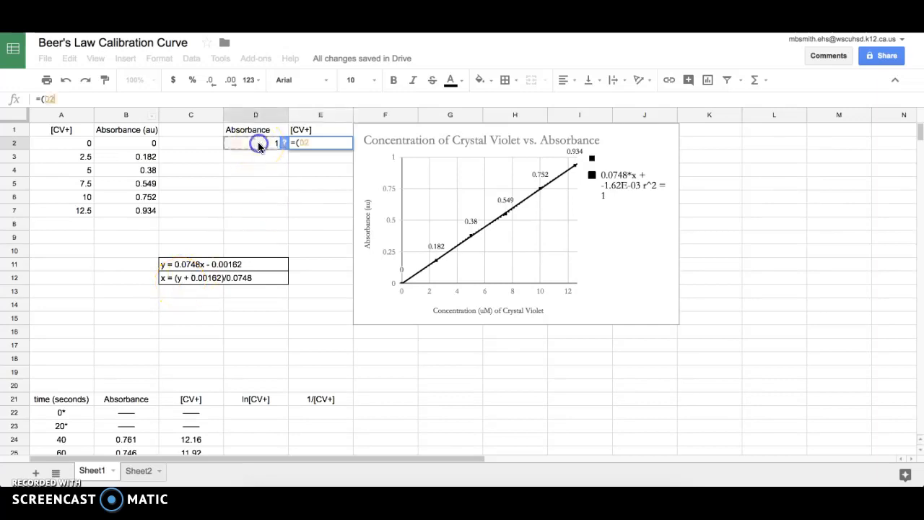
left_click(55, 99)
type("+0.")
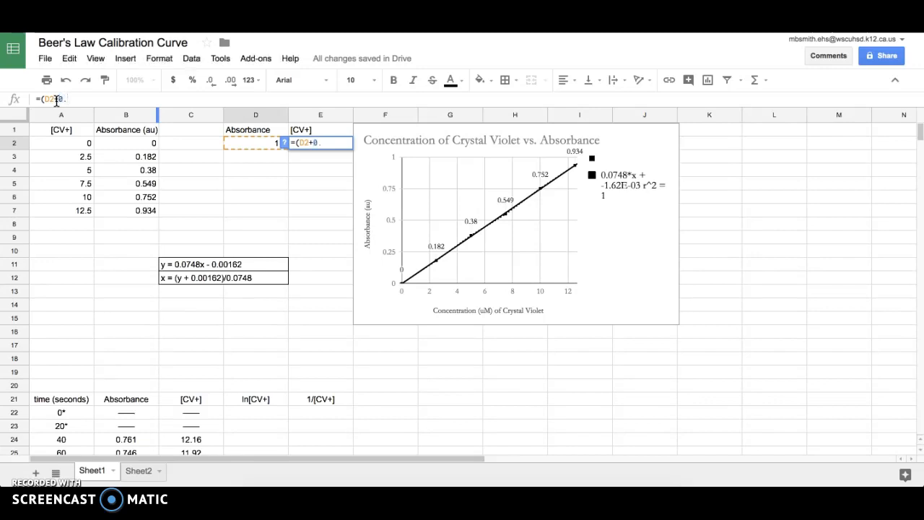
type("00162)/")
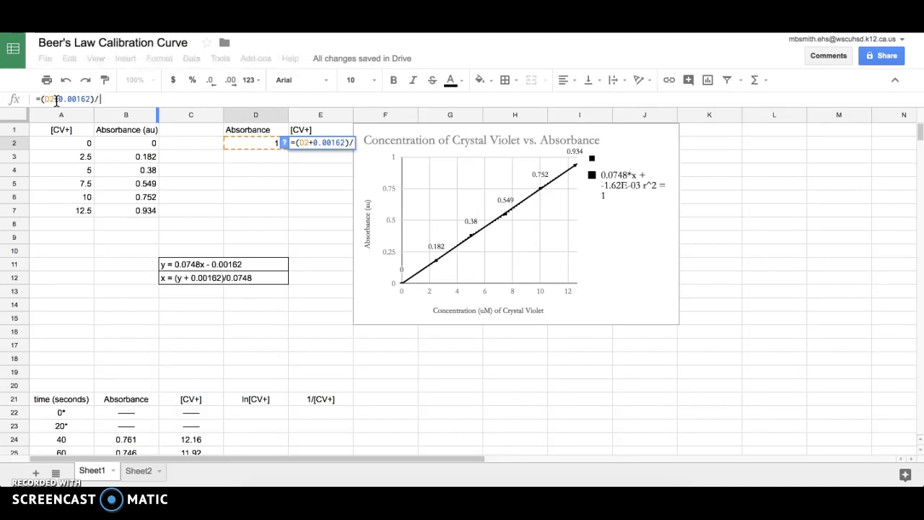
type("0")
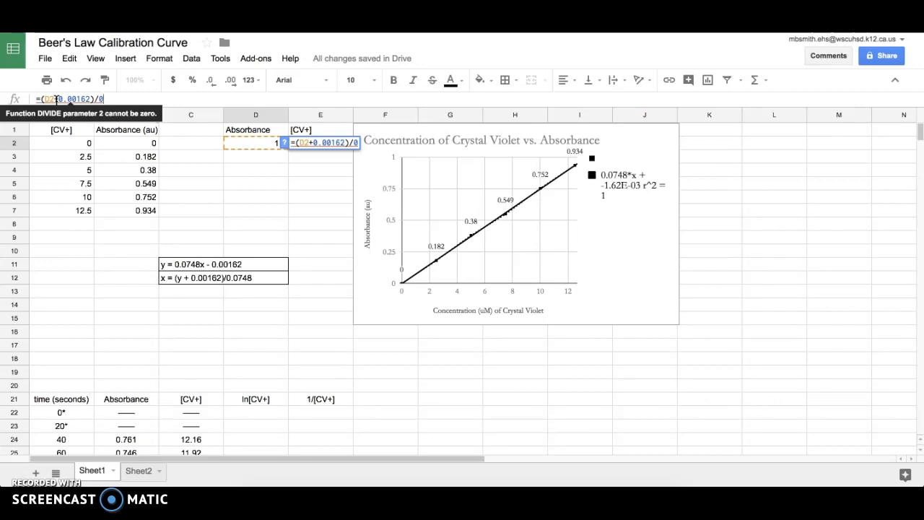
type(".0748")
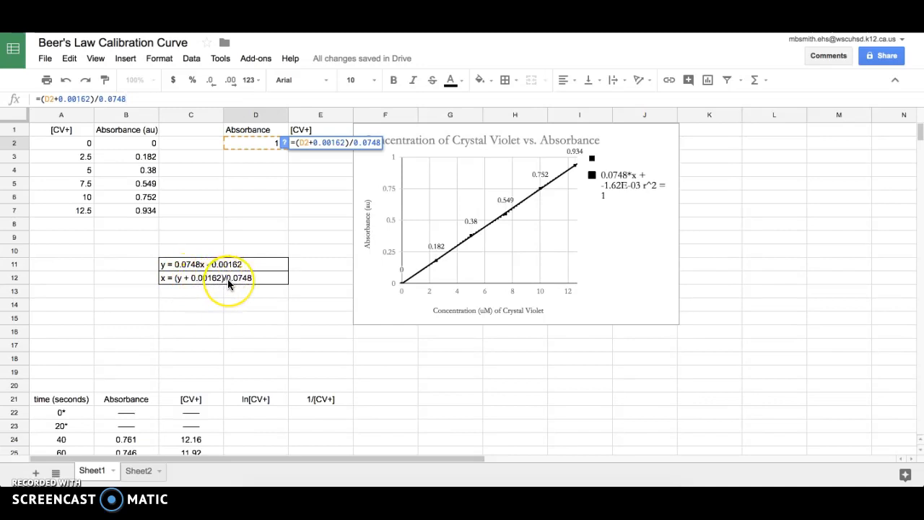
key("Return")
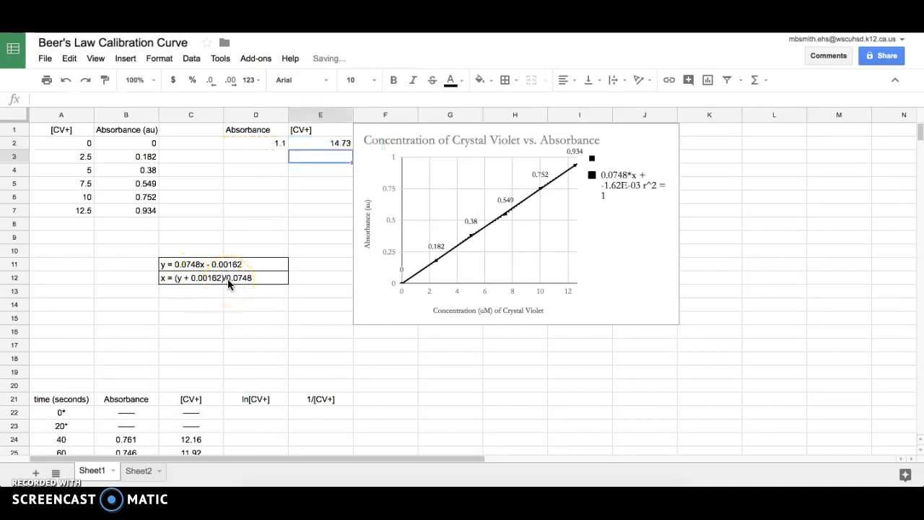
Step: Check the concentration formula in E2 against the absorbance cell D2 it refers to
left_click(327, 145)
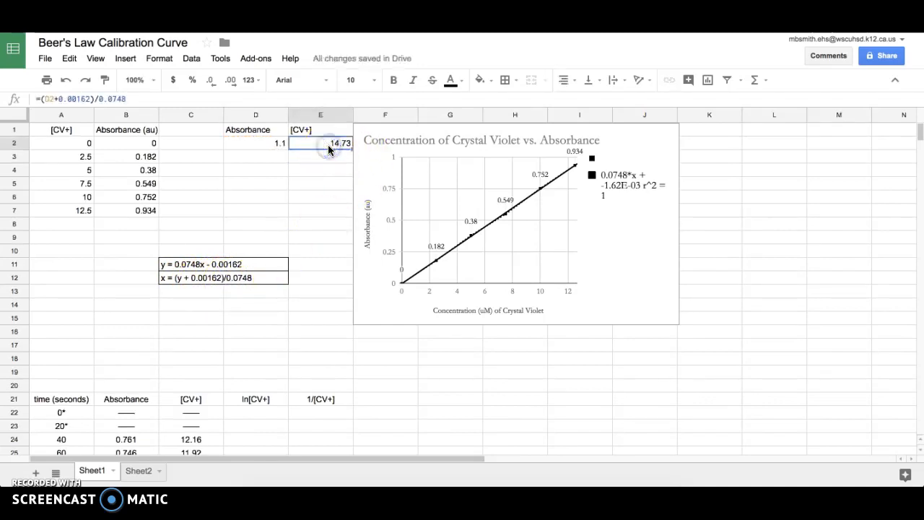
left_click(275, 146)
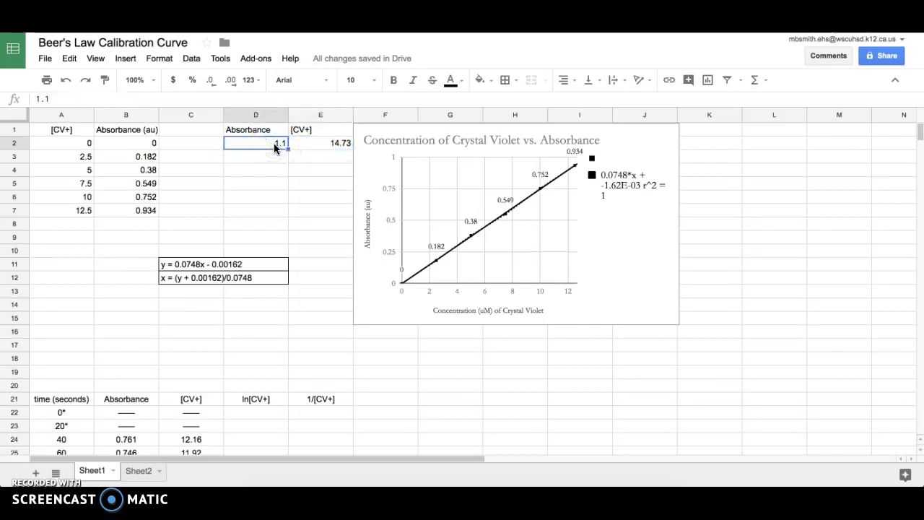
left_click(303, 148)
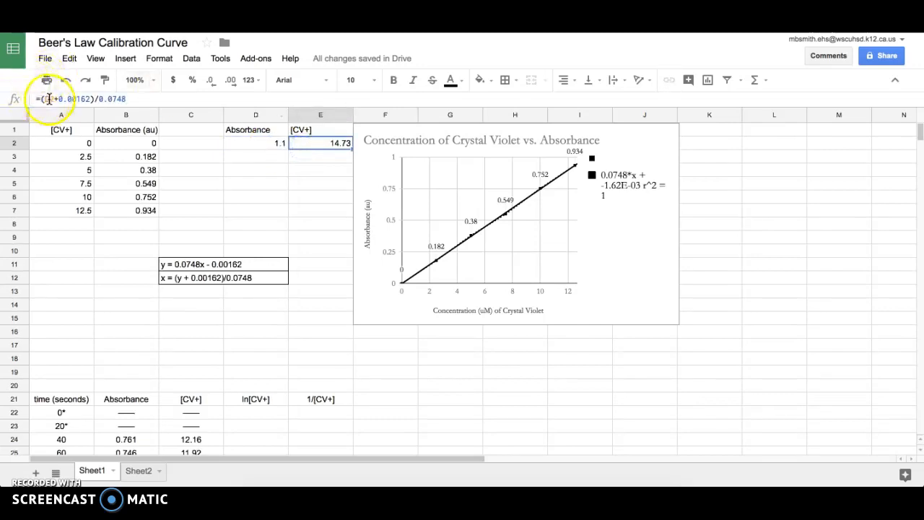
left_click(271, 146)
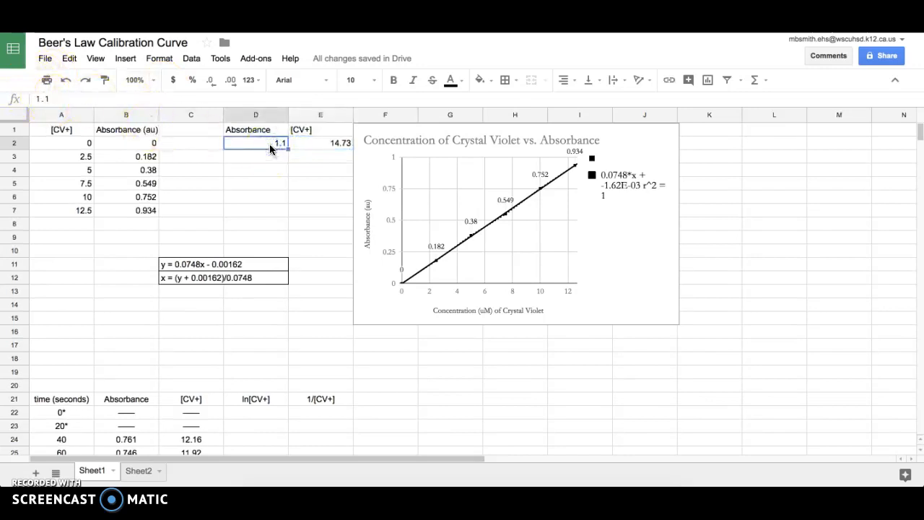
left_click(330, 147)
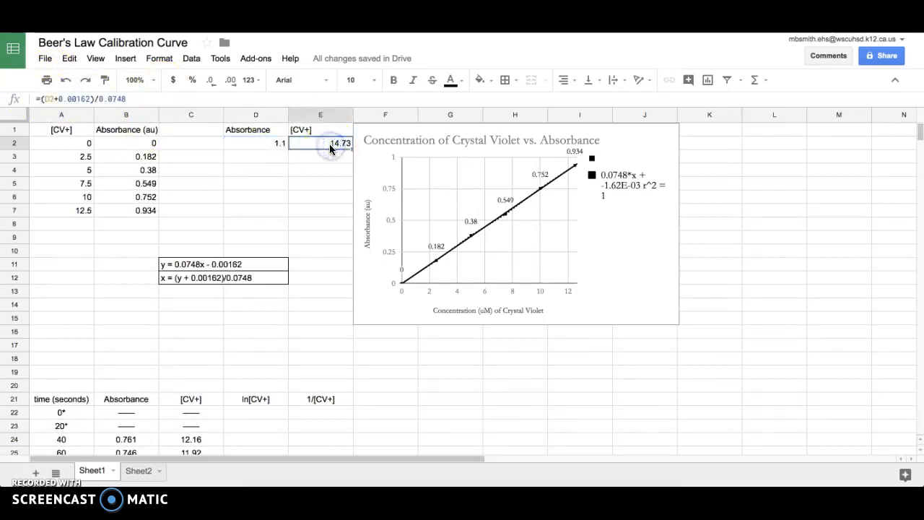
Step: Copy the concentration formula from E2 into cells E3 through E7 and check the absorbance reference in E3
left_click(334, 146)
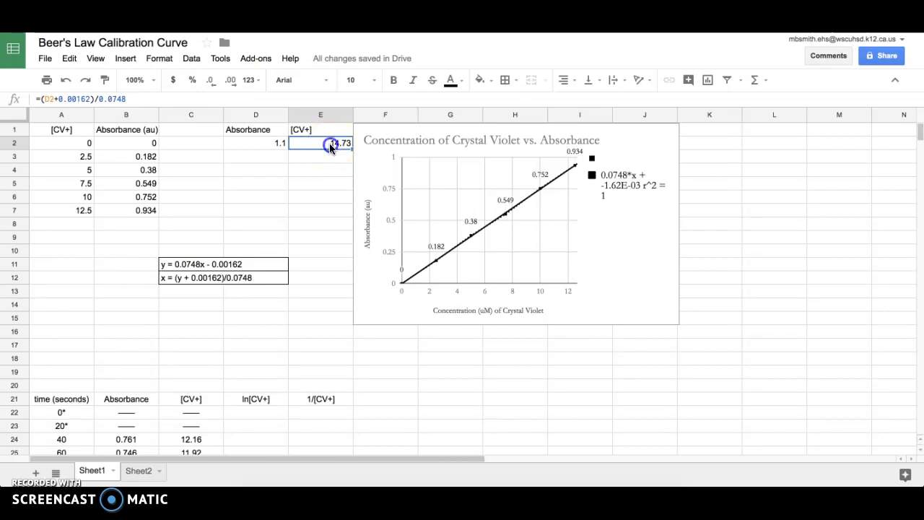
key("ctrl+c")
left_click(315, 160)
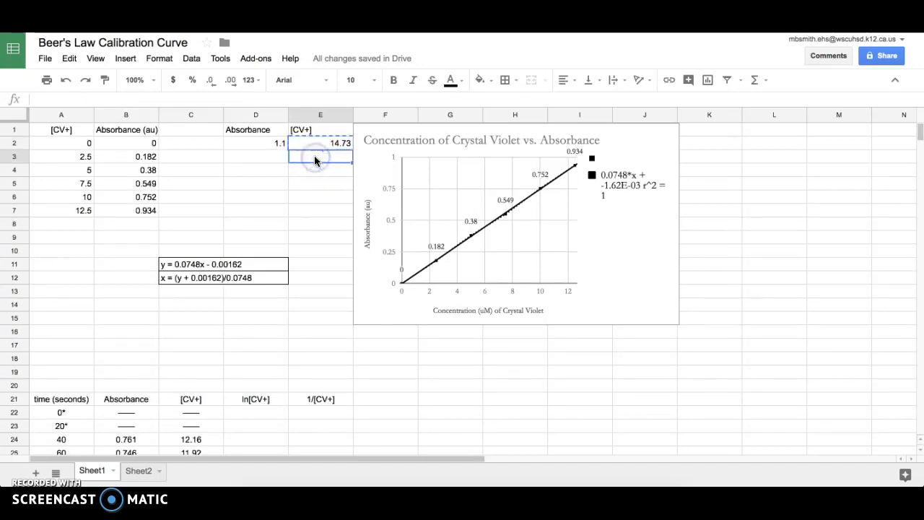
key("ctrl+v")
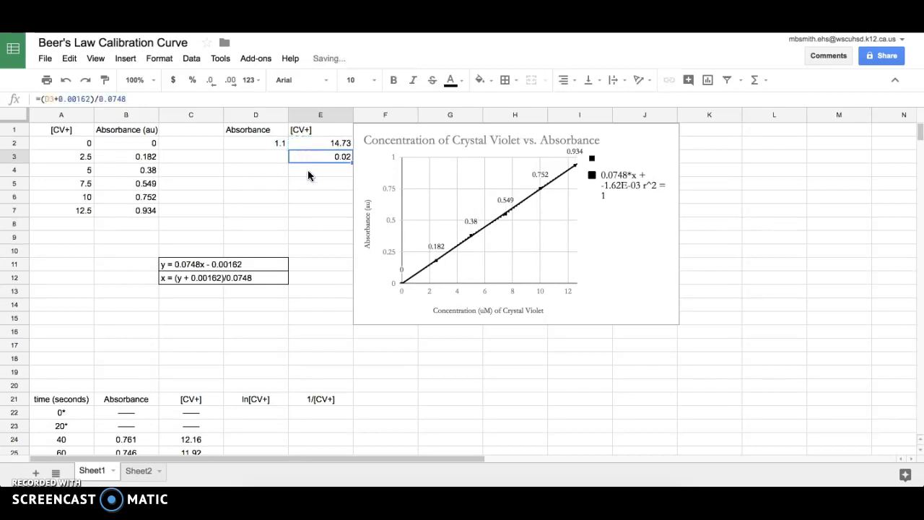
left_click(308, 171)
key("ctrl+v")
left_click(309, 184)
key("ctrl+v")
left_click(315, 197)
key("ctrl+v")
left_click(312, 210)
key("ctrl+v")
left_click(337, 158)
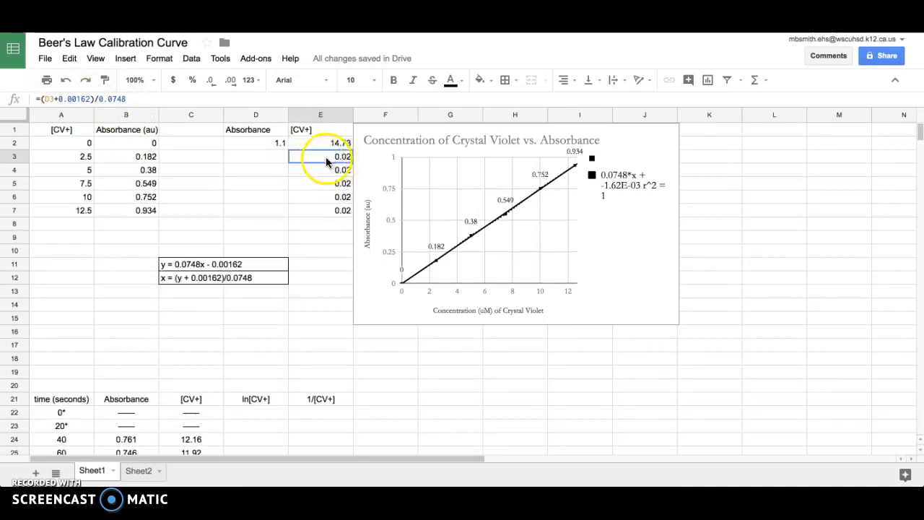
left_click(268, 157)
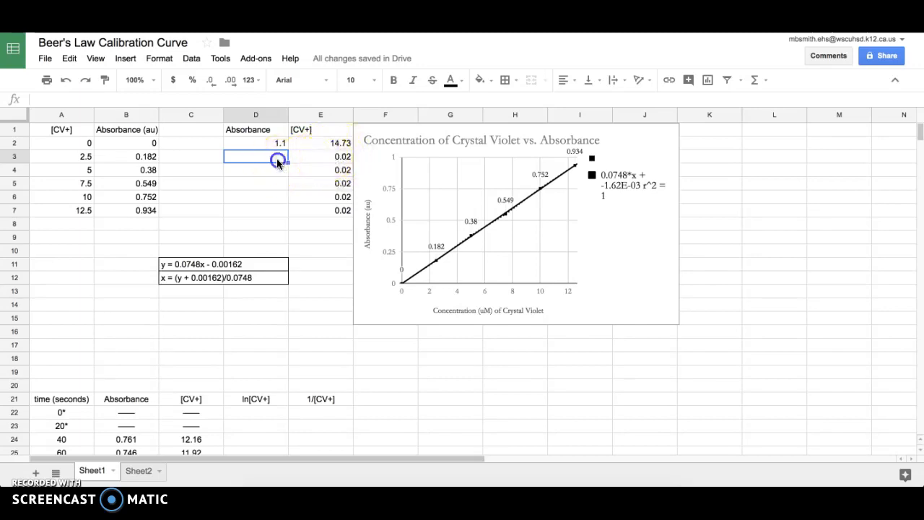
Step: Enter absorbance values of 1, 0.8 and 0.54 in cells D3 through D5
type("1")
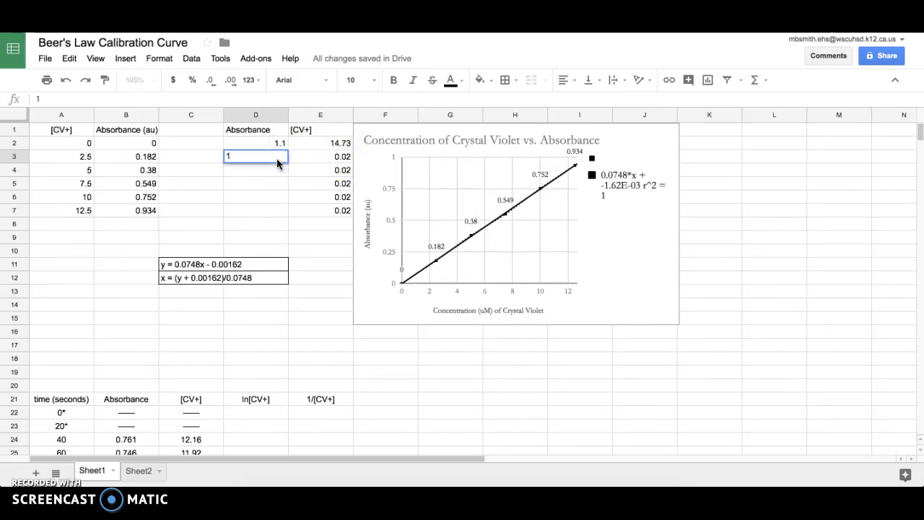
key("Return")
type(".8")
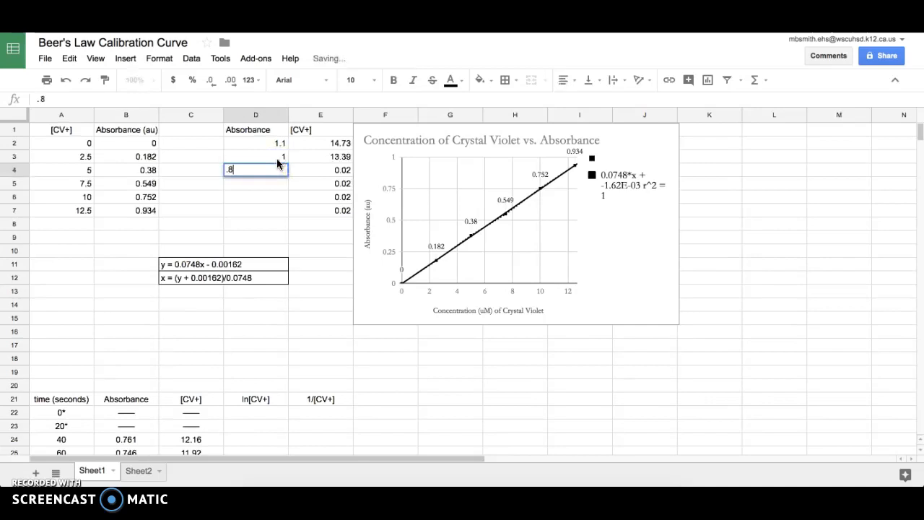
key("Return")
type(".54")
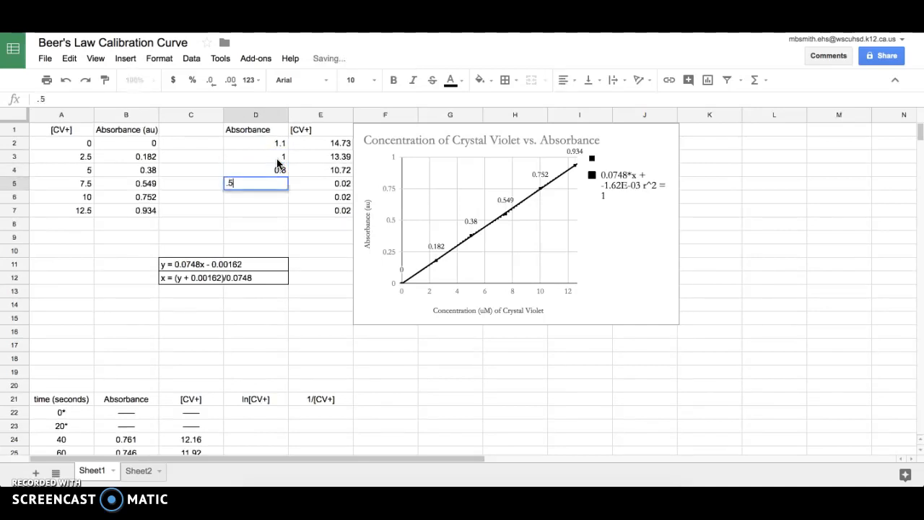
key("Return")
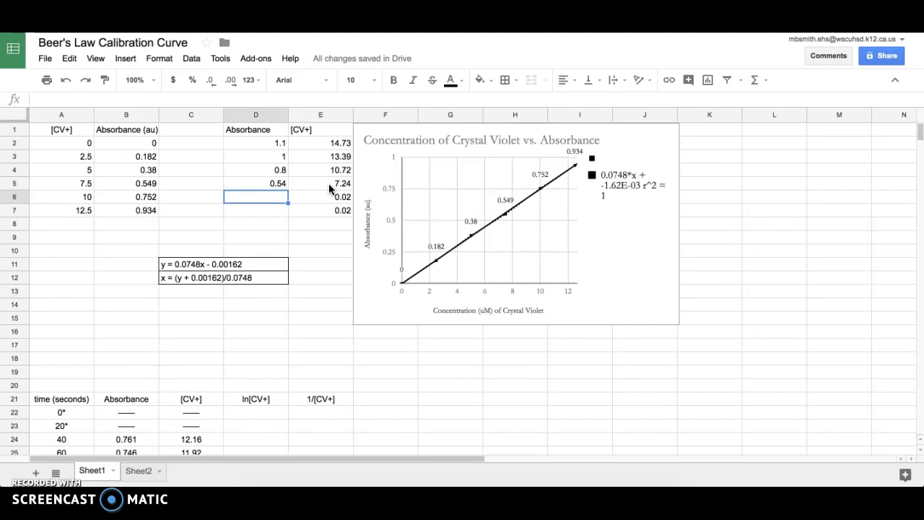
Step: Insert a new chart and place it beside the time, absorbance and [CV+] table that starts at row 21
scroll(314, 286, "down", 3)
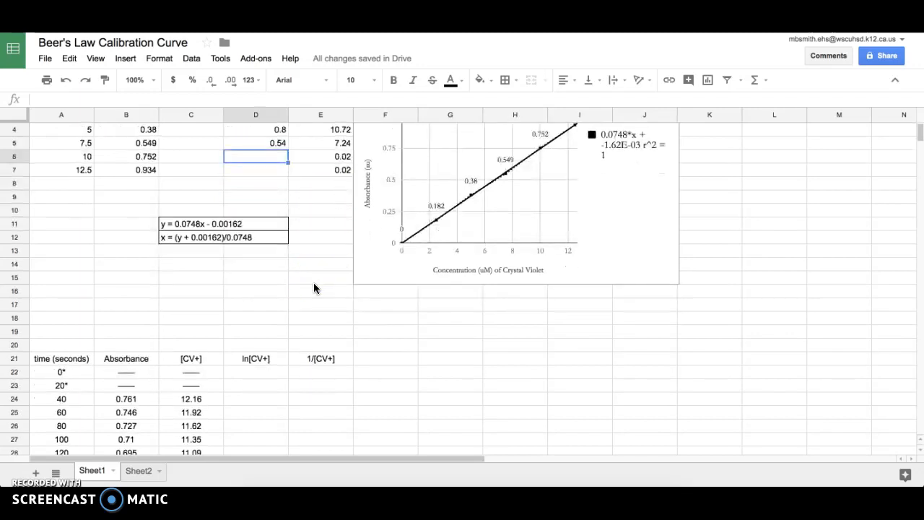
scroll(314, 284, "up", 3)
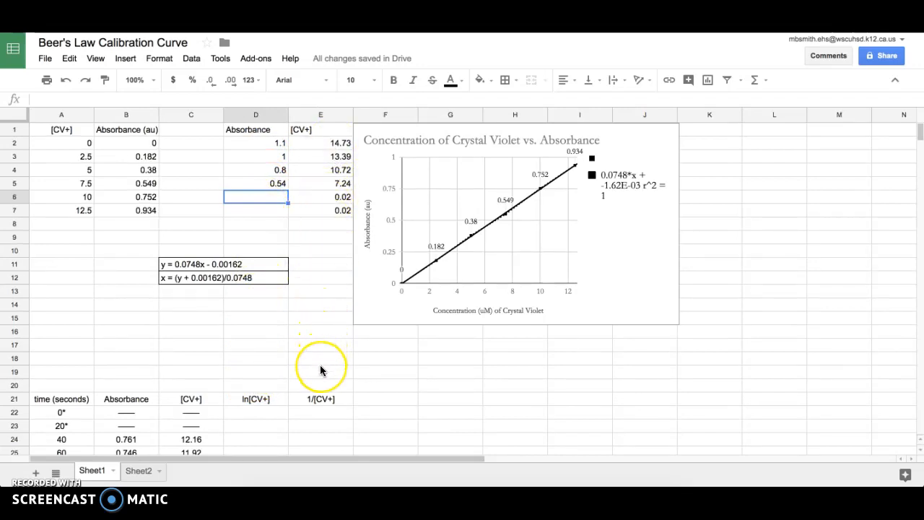
scroll(320, 367, "down", 3)
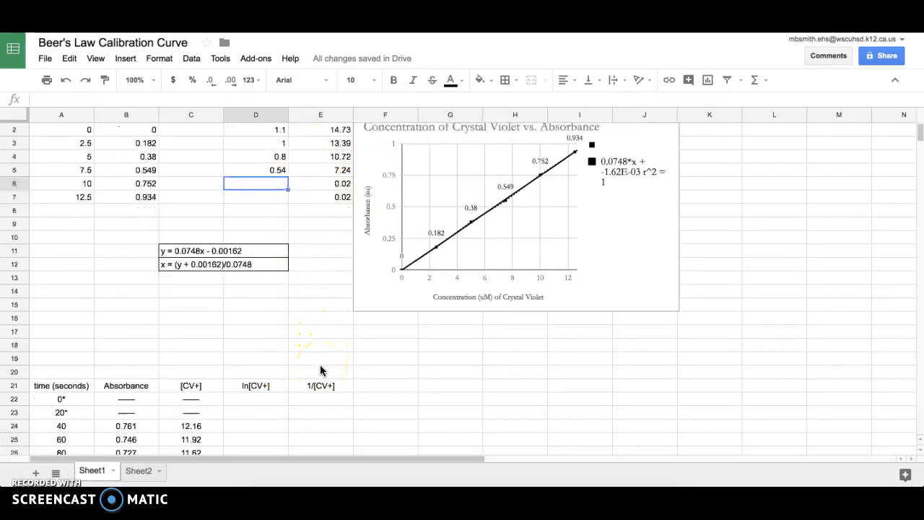
scroll(320, 369, "down", 5)
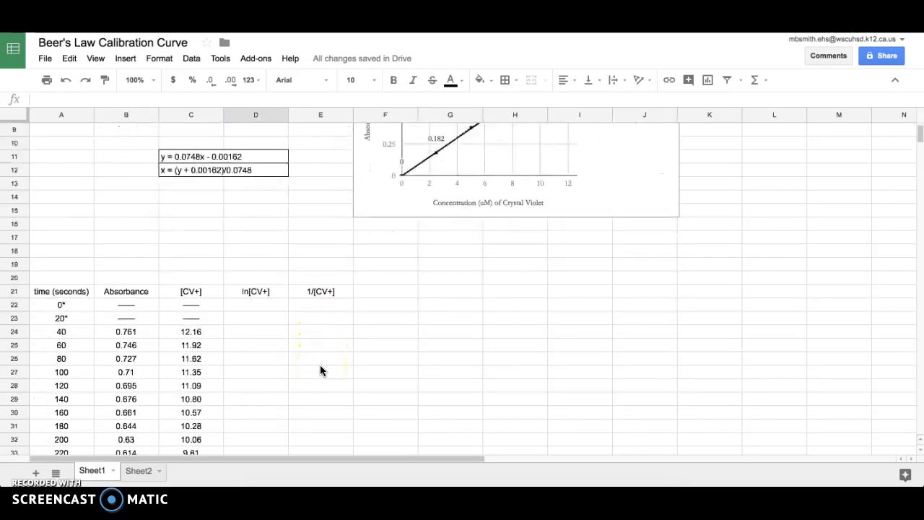
scroll(320, 370, "down", 2)
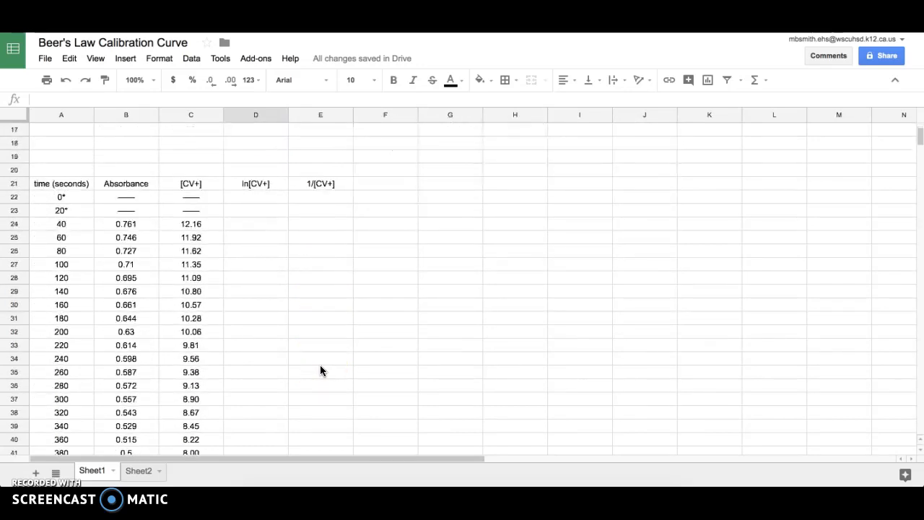
scroll(320, 370, "down", 1)
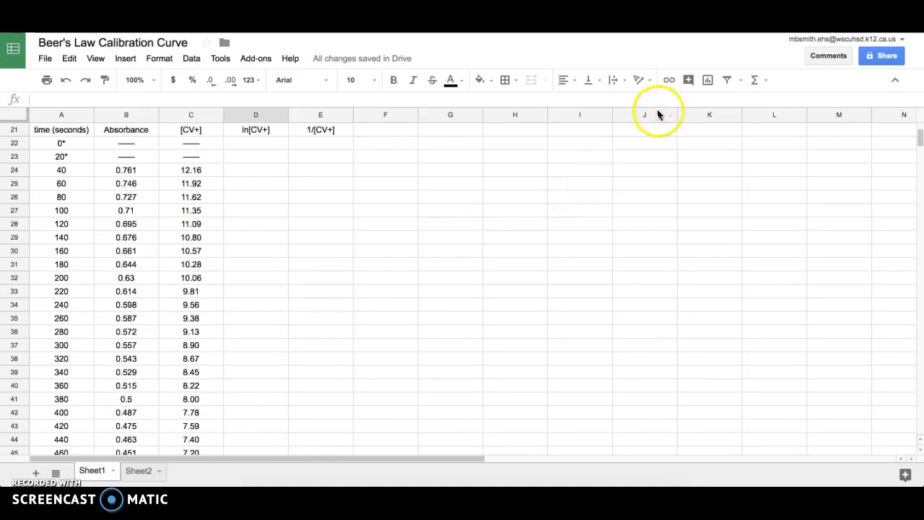
left_click(710, 82)
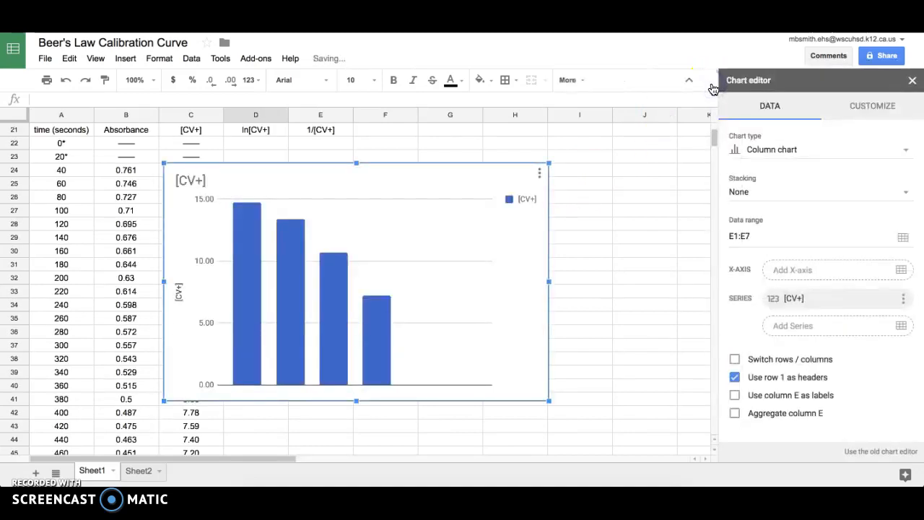
left_click_drag(316, 169, 447, 159)
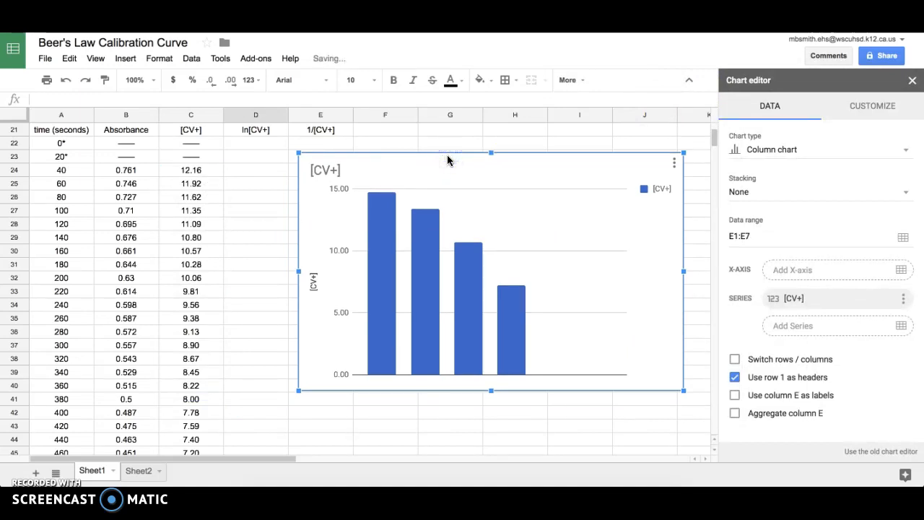
Step: Change the new chart's type from column to scatter chart
left_click(748, 156)
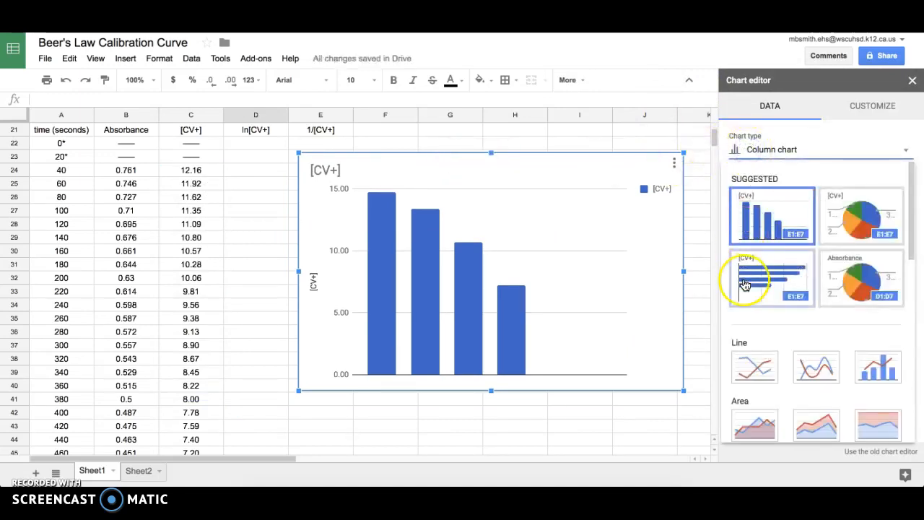
scroll(744, 282, "down", 5)
scroll(745, 285, "down", 3)
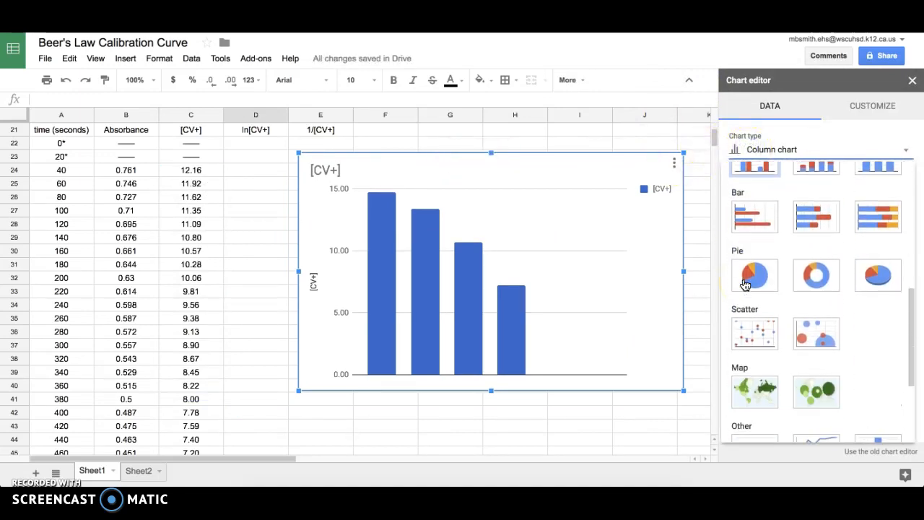
left_click(743, 325)
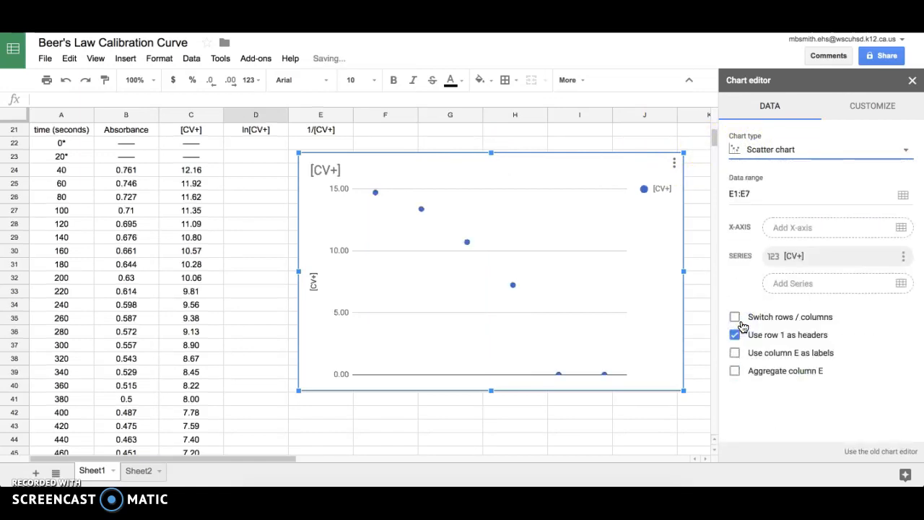
Step: Set the scatter chart's data range to the [CV+] concentrations in C24:C67
left_click(760, 192)
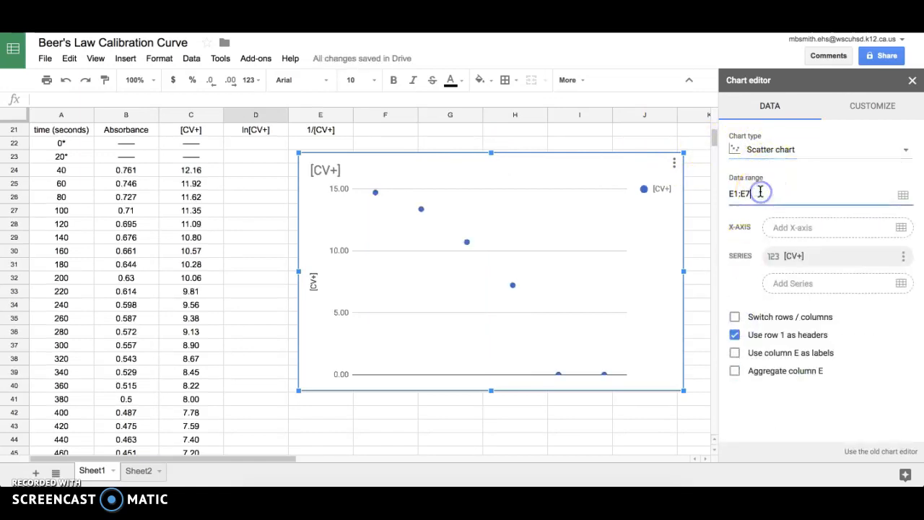
left_click(904, 196)
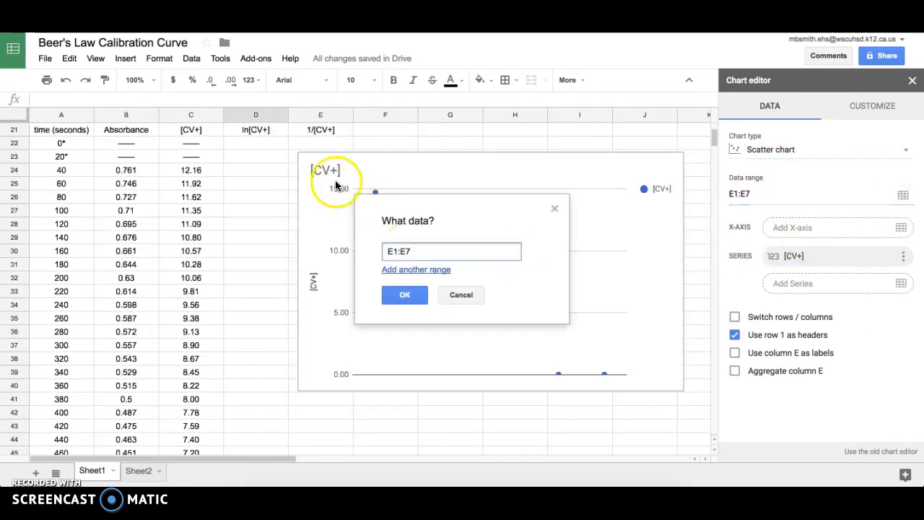
left_click(191, 169)
scroll(191, 230, "down", 5)
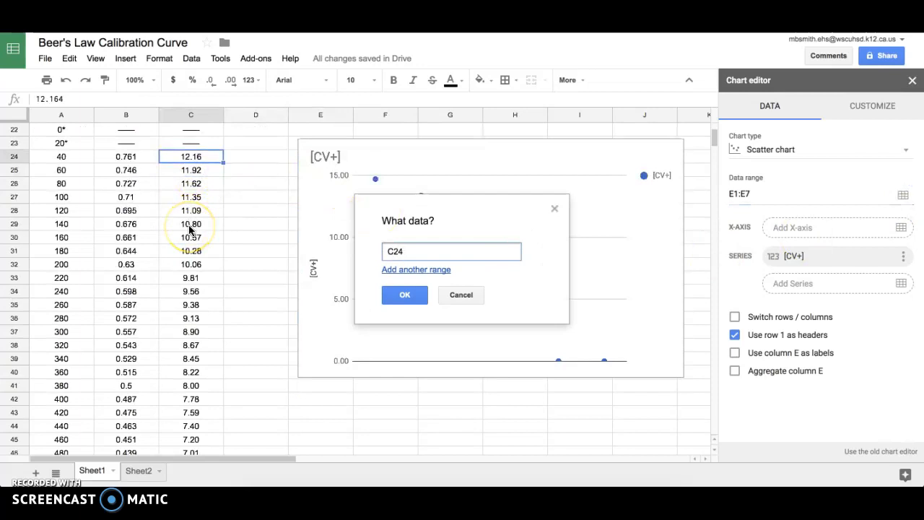
scroll(191, 229, "down", 5)
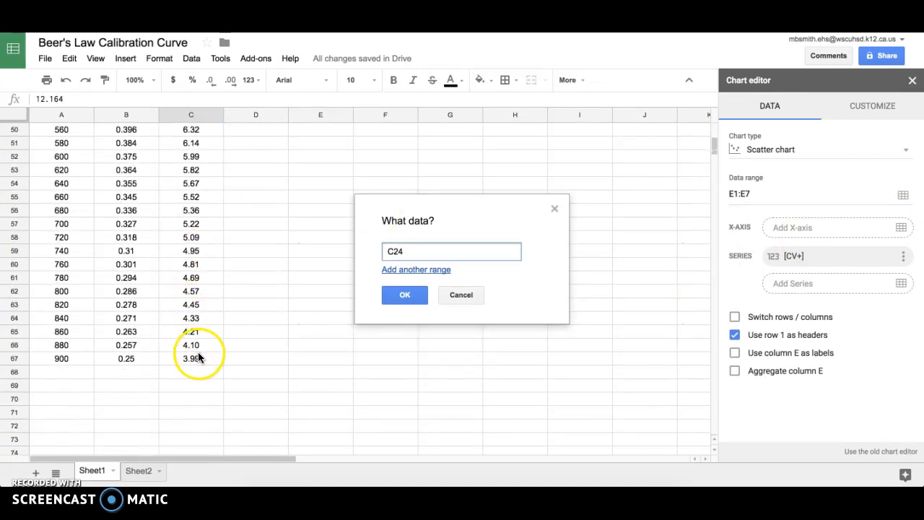
left_click(196, 358, "shift")
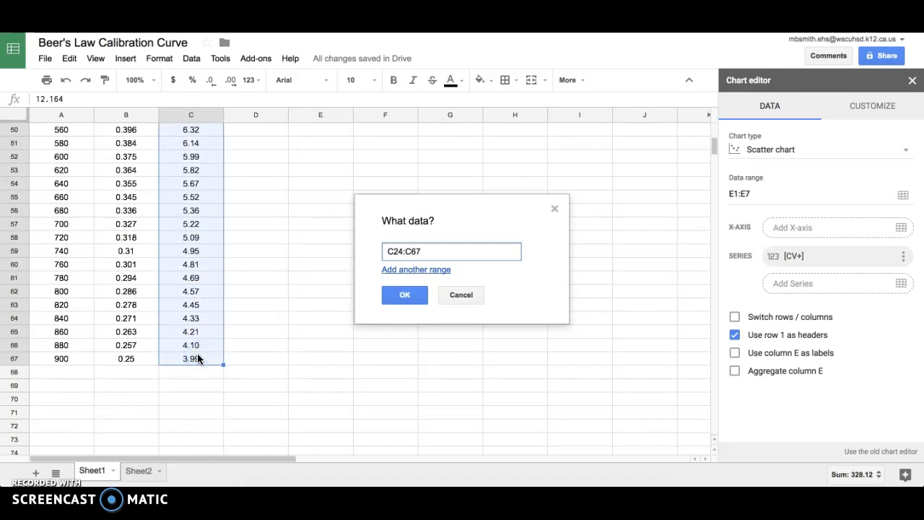
left_click(406, 296)
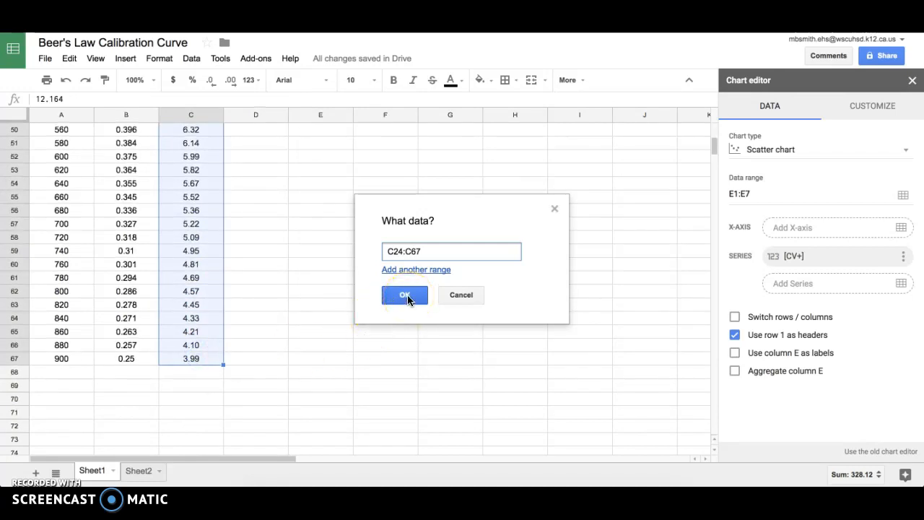
left_click(392, 252)
left_click(404, 297)
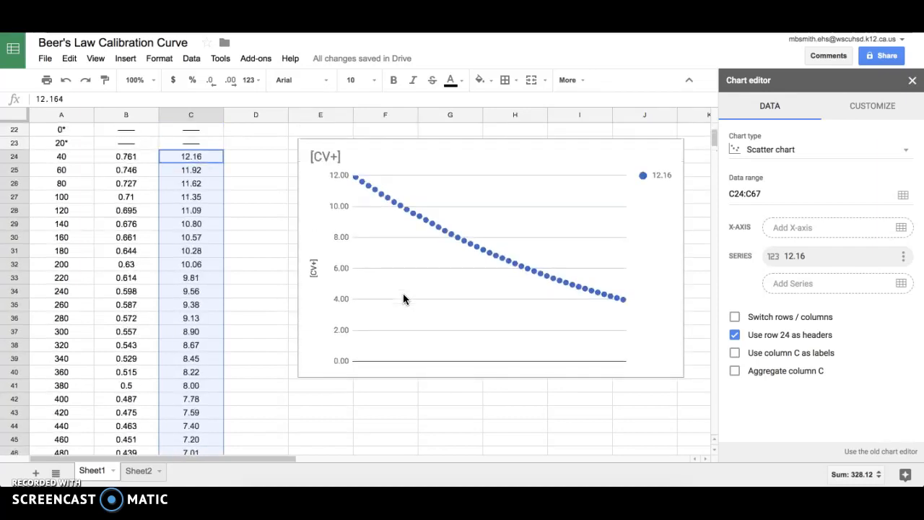
Step: Add the time values in A24:A67 as the scatter chart's x-axis
scroll(403, 298, "down", 1)
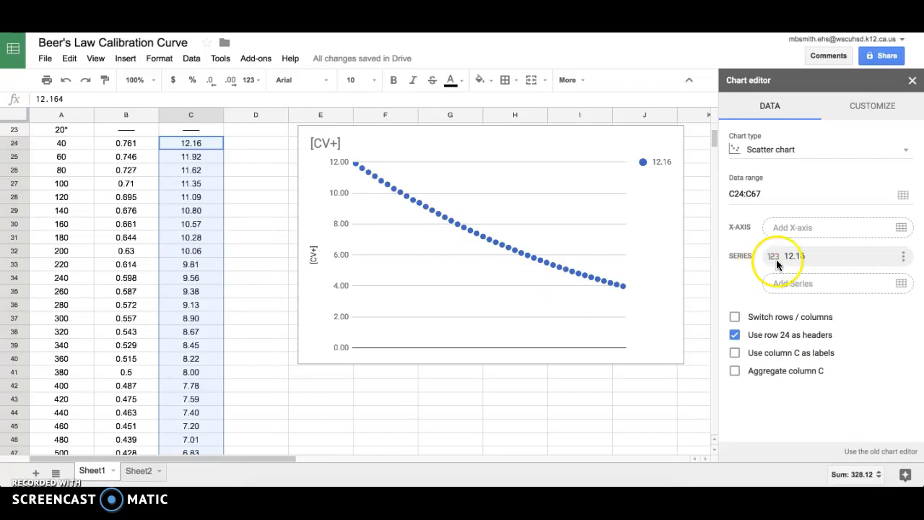
left_click(901, 227)
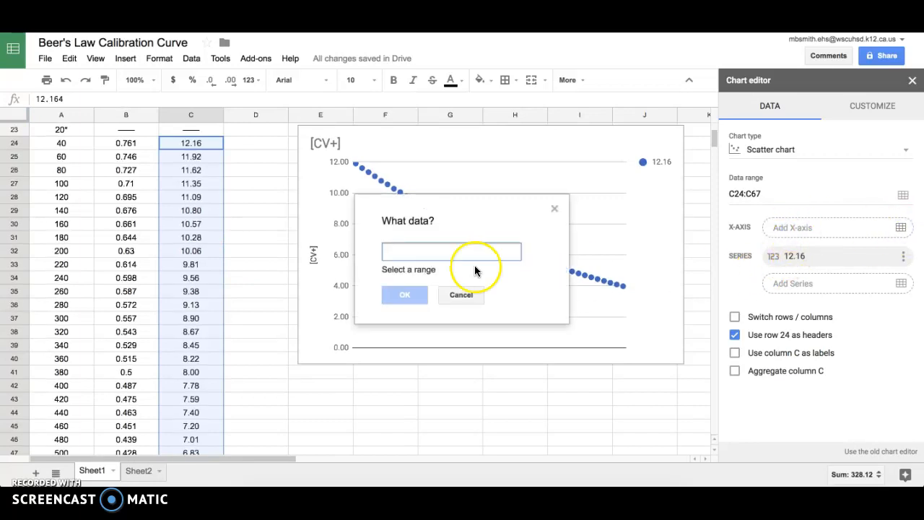
left_click(62, 147)
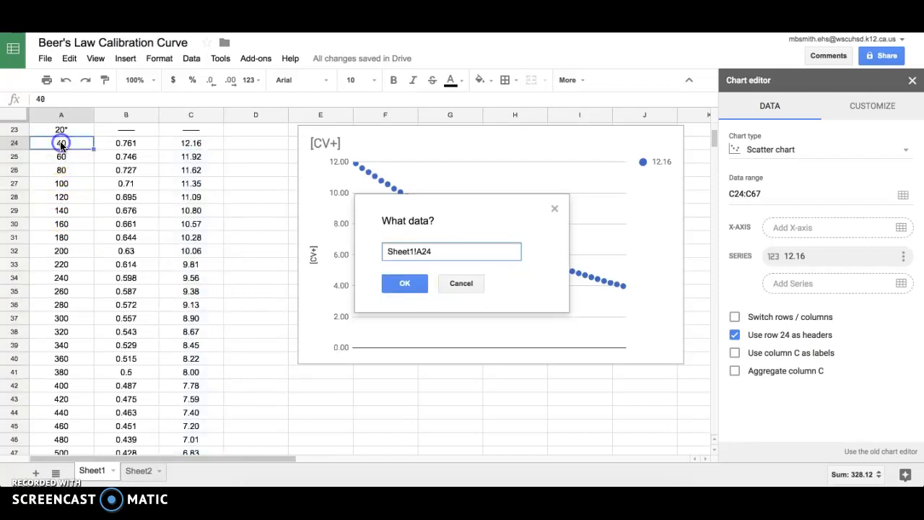
scroll(61, 205, "down", 2)
scroll(61, 208, "down", 10)
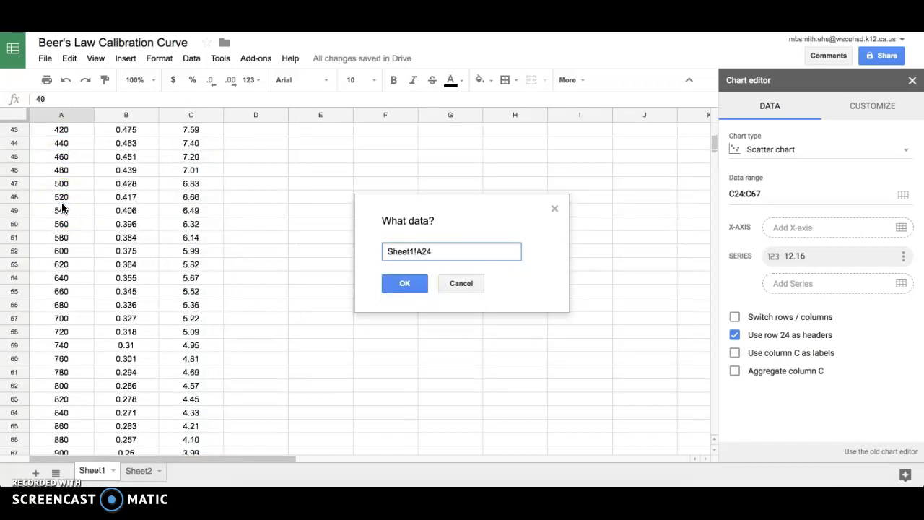
left_click(60, 359, "shift")
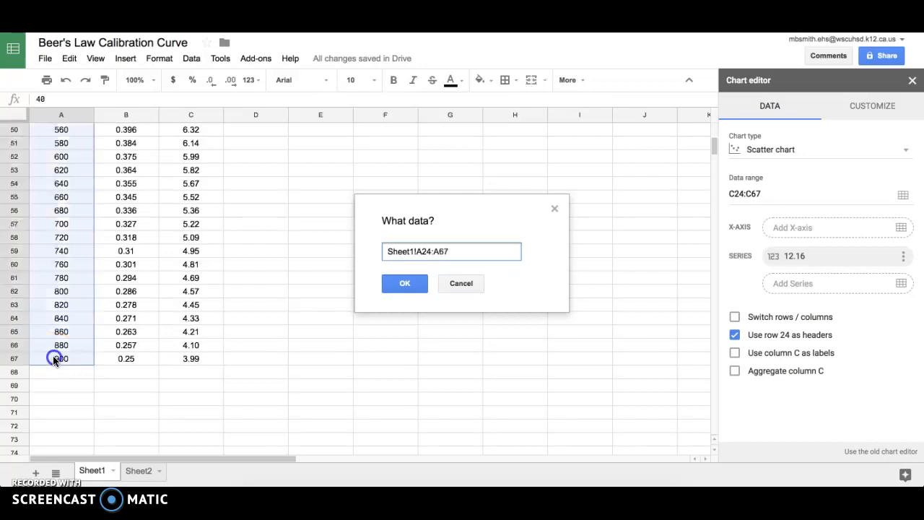
left_click(410, 285)
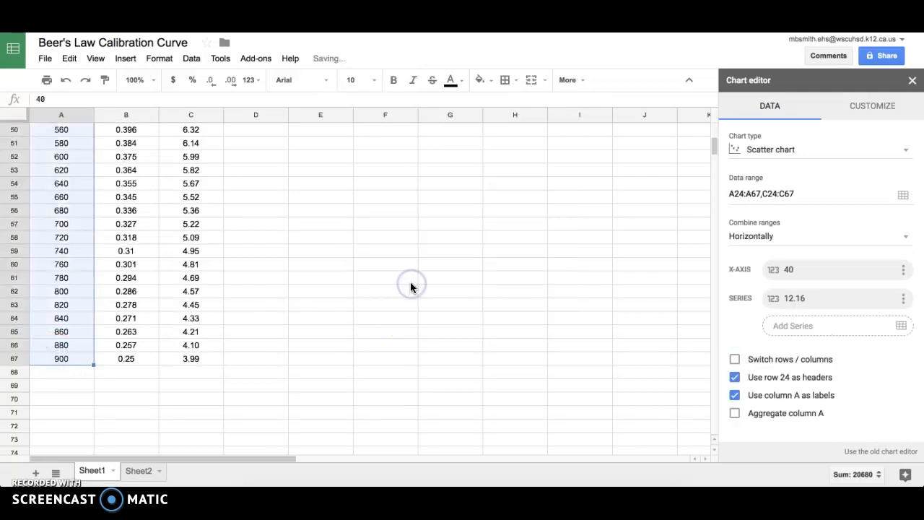
scroll(410, 283, "up", 10)
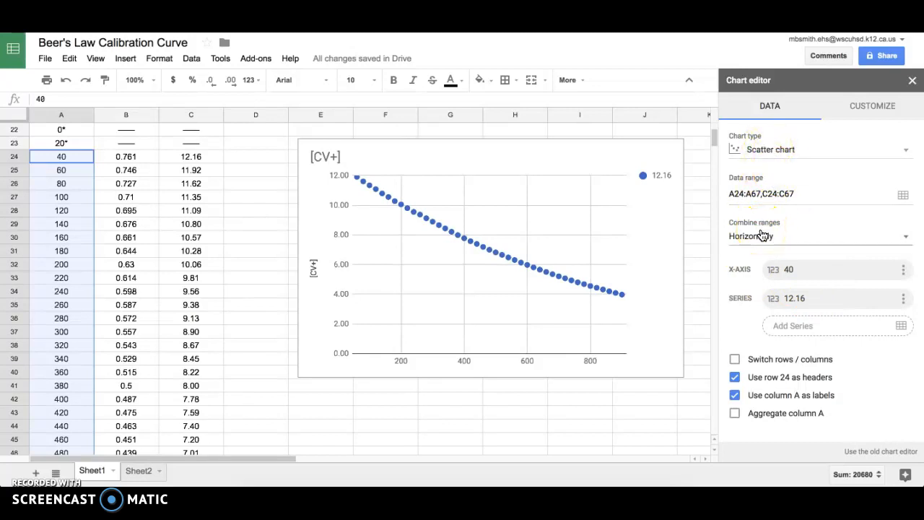
Step: Set the scatter chart's title to "[CV+] vs. time"
left_click(866, 107)
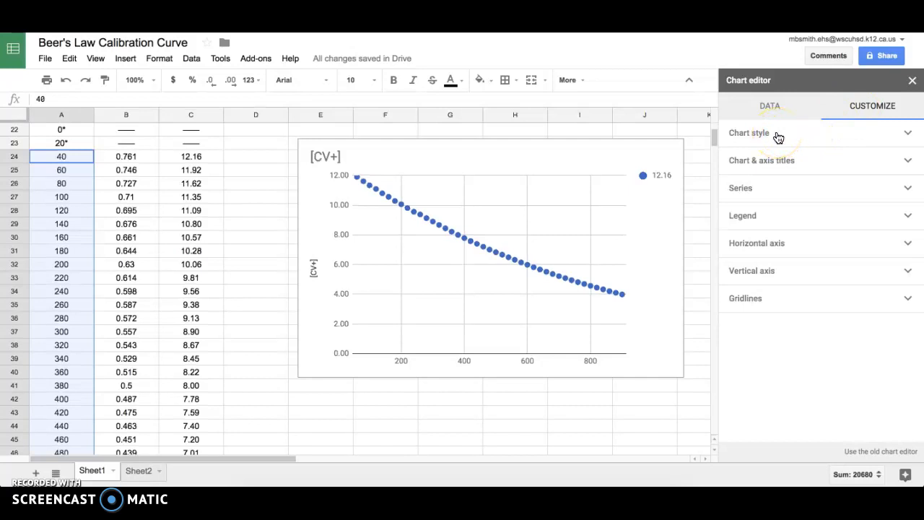
left_click(768, 159)
left_click(751, 215)
left_click(787, 182)
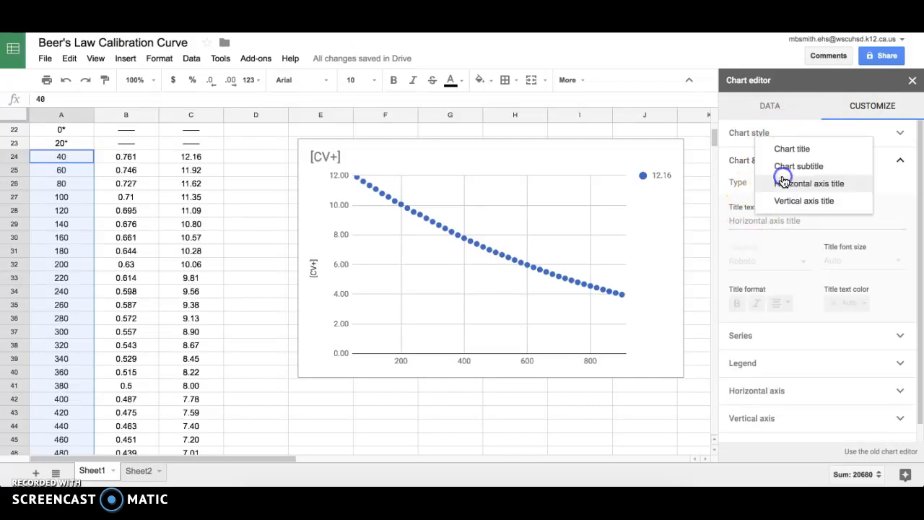
left_click(783, 150)
left_click(757, 218)
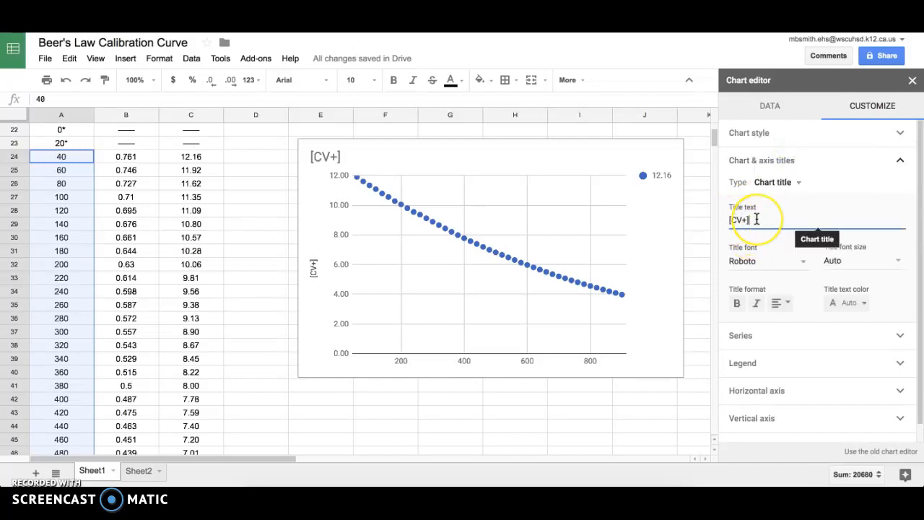
type("v")
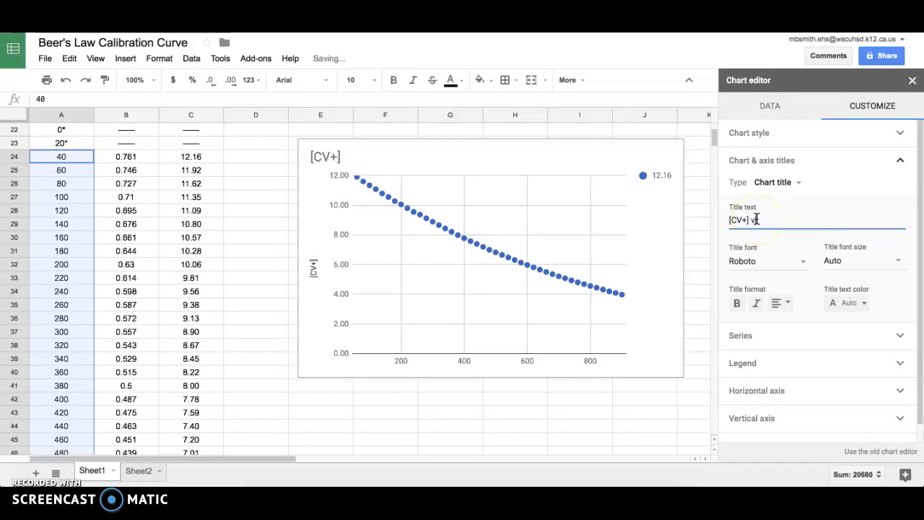
type("s. time")
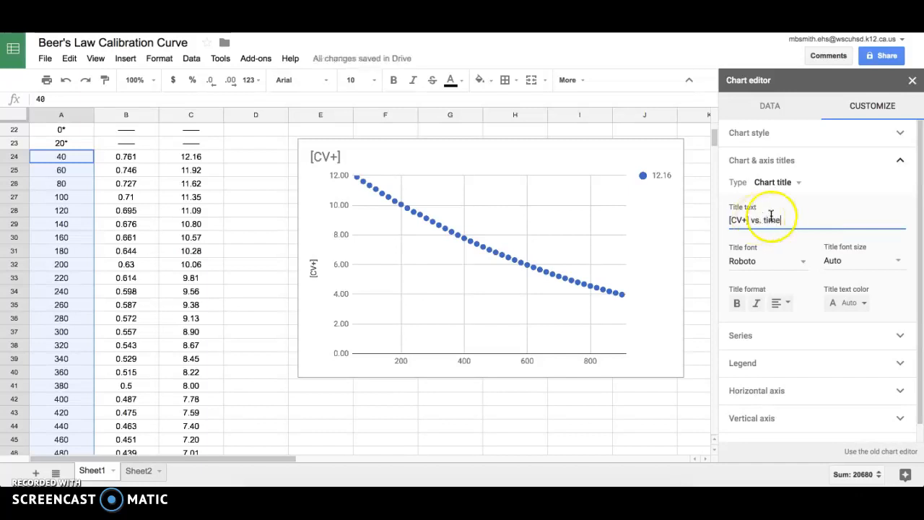
Step: Set the scatter chart's horizontal axis title to "Time (seconds)"
left_click(771, 182)
left_click(777, 220)
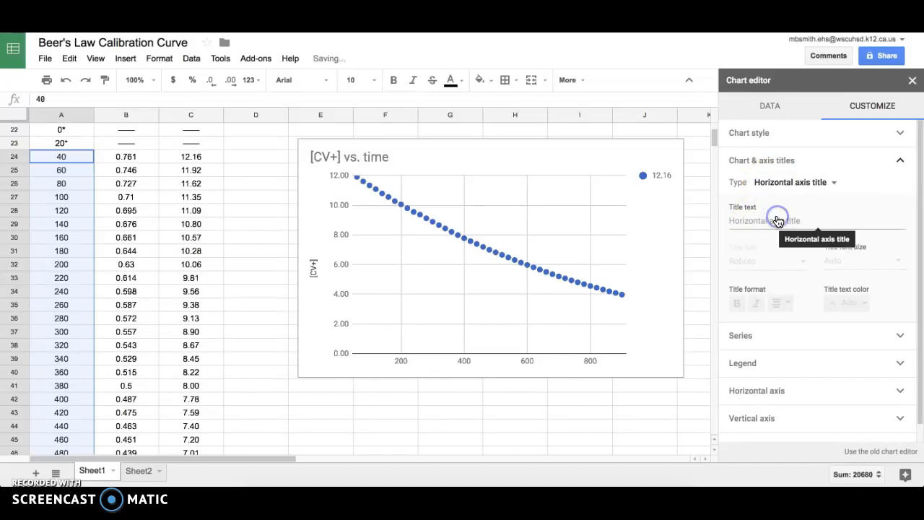
left_click(773, 220)
type("T")
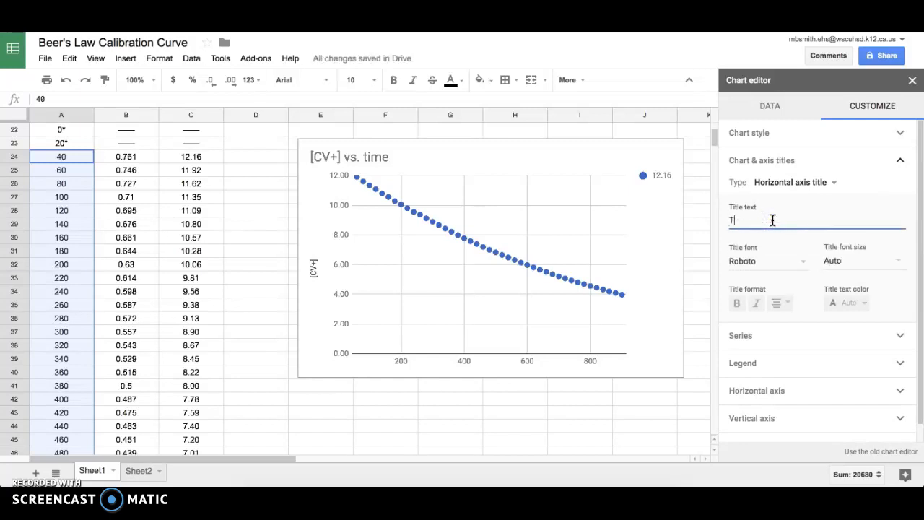
type("ime (sec")
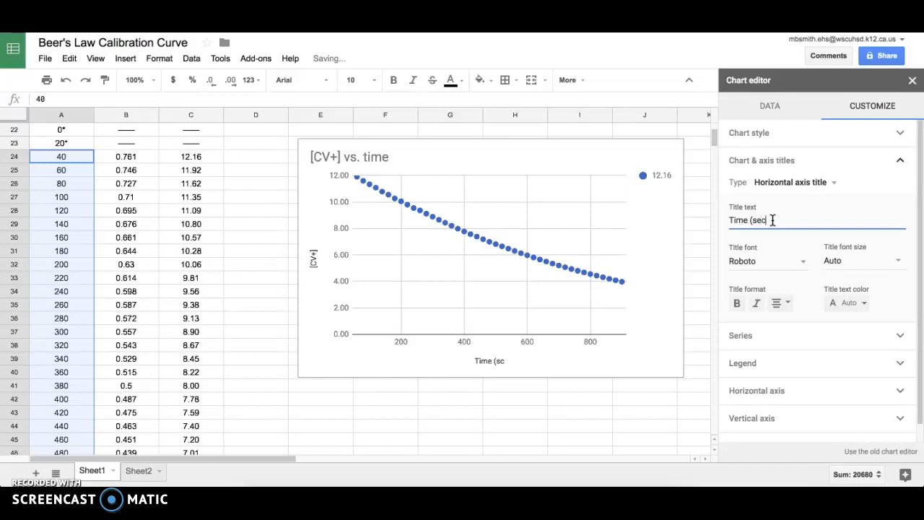
type("onds)")
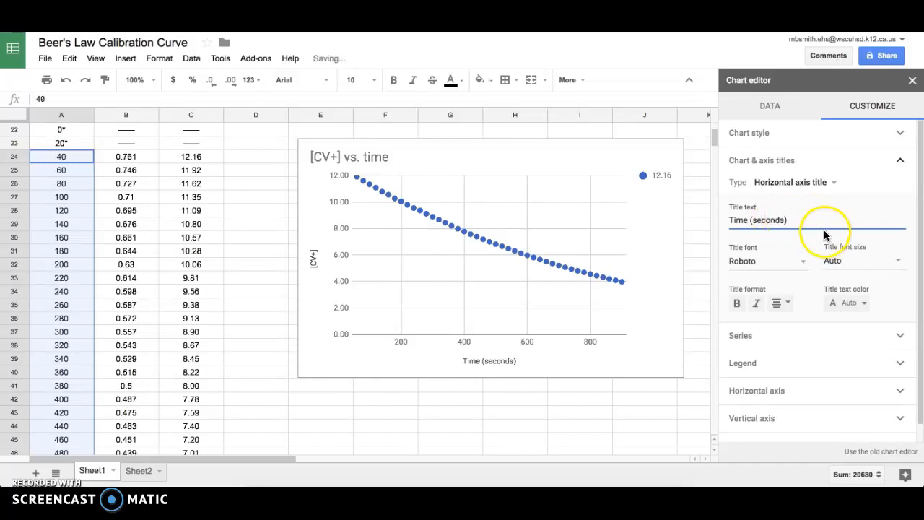
Step: Set the scatter chart's vertical axis title to "Concentration (uM)"
left_click(772, 189)
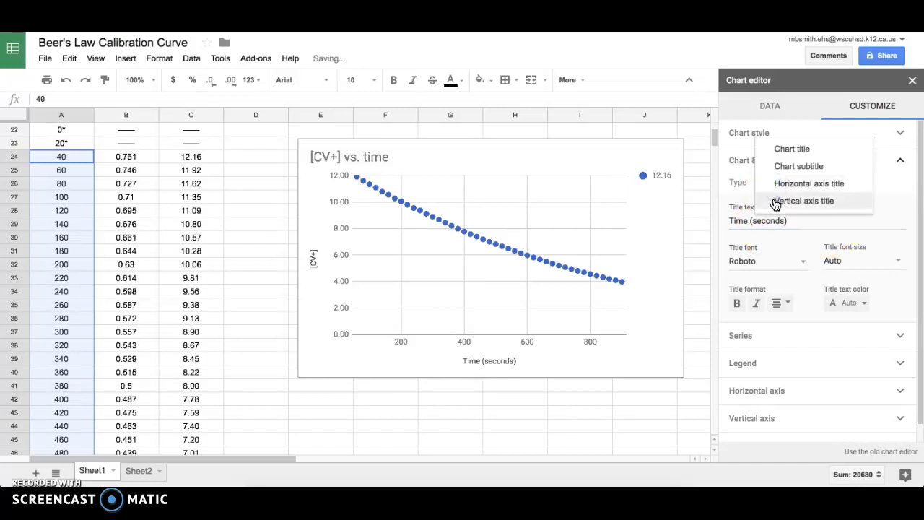
left_click(775, 200)
left_click_drag(761, 221, 720, 222)
type("Concentratio")
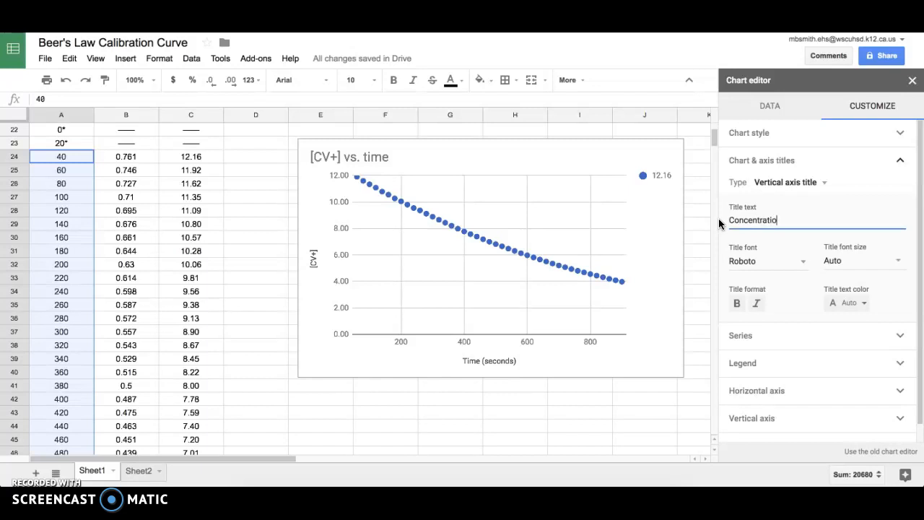
type("n (")
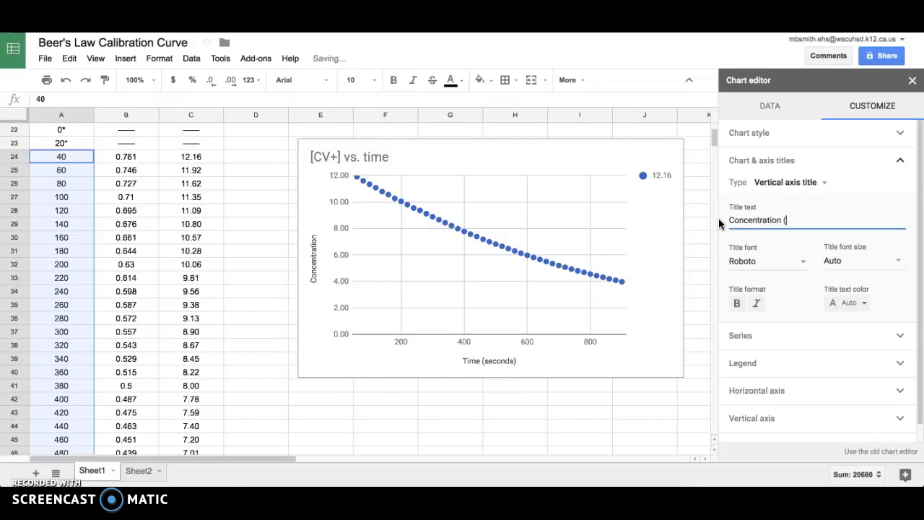
type("uM)")
left_click(720, 261)
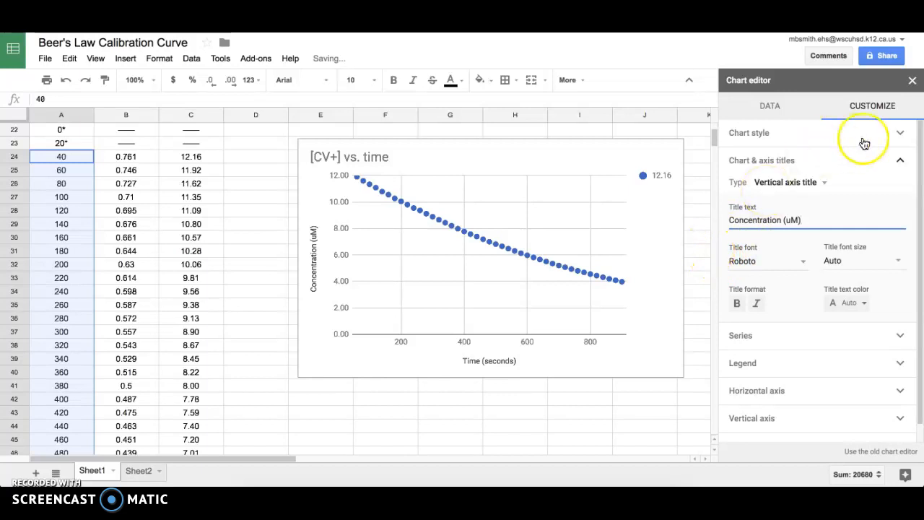
left_click(899, 160)
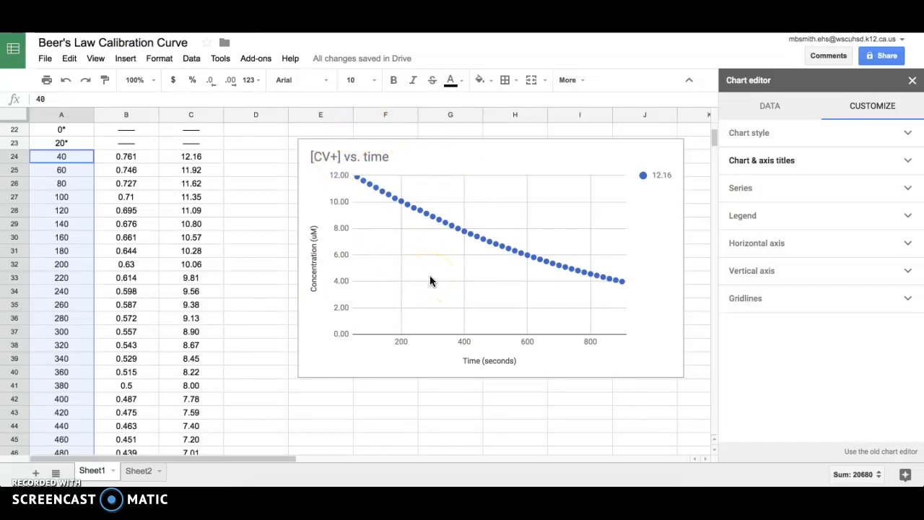
Step: Add a linear trendline to the chart's data series, show its R² value, and close the chart editor
left_click(742, 191)
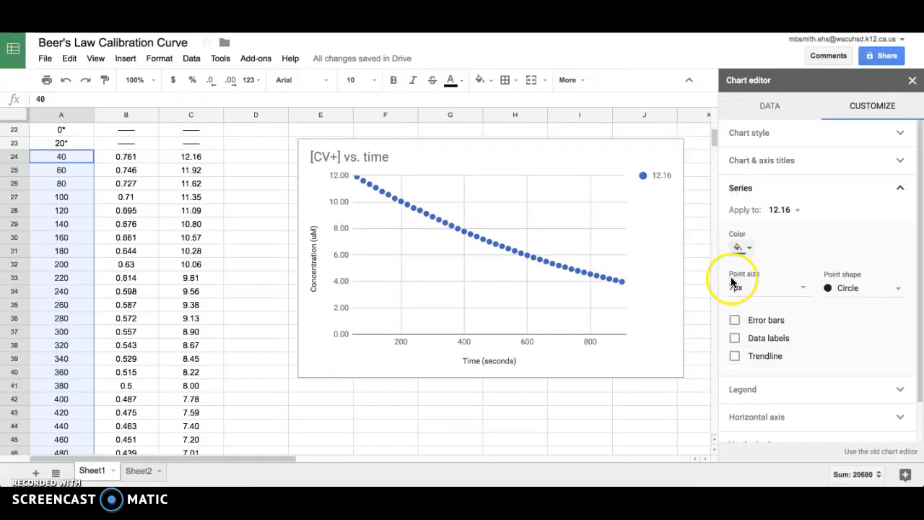
scroll(730, 288, "down", 1)
scroll(731, 281, "up", 1)
left_click(735, 357)
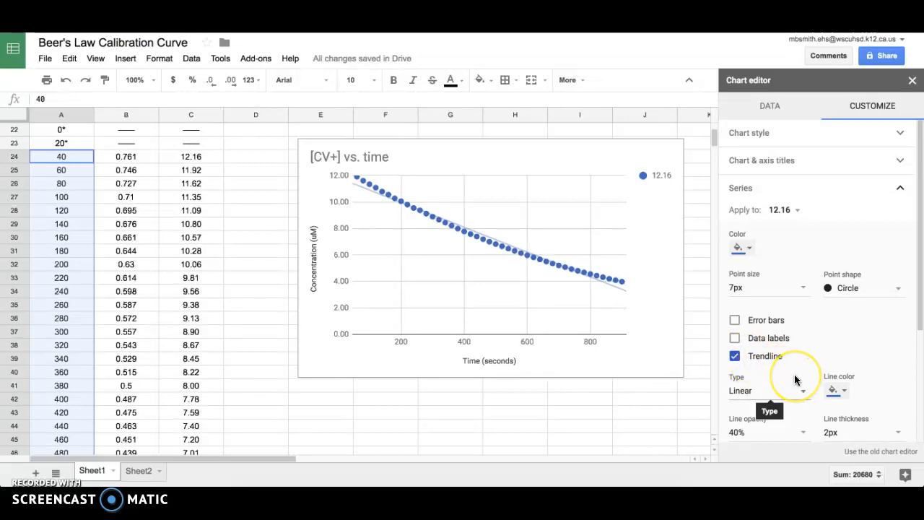
scroll(795, 381, "down", 2)
left_click(754, 360)
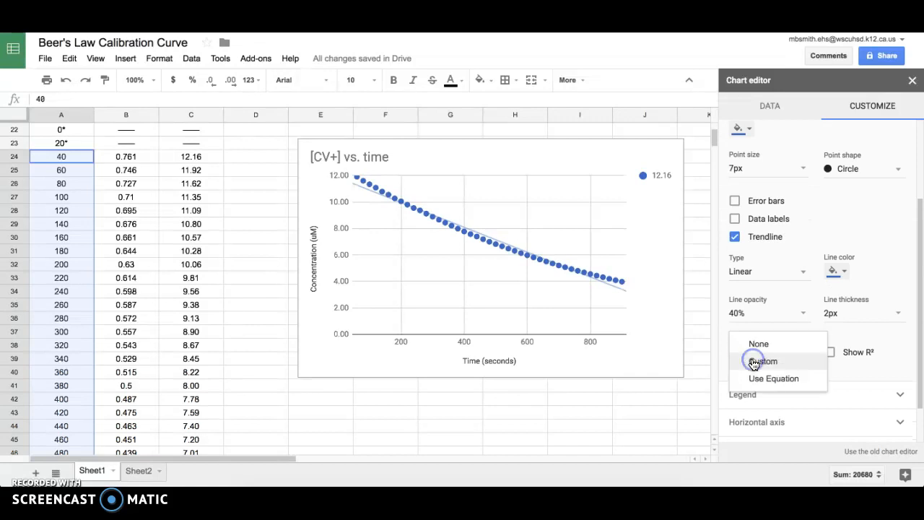
left_click(852, 334)
left_click(830, 352)
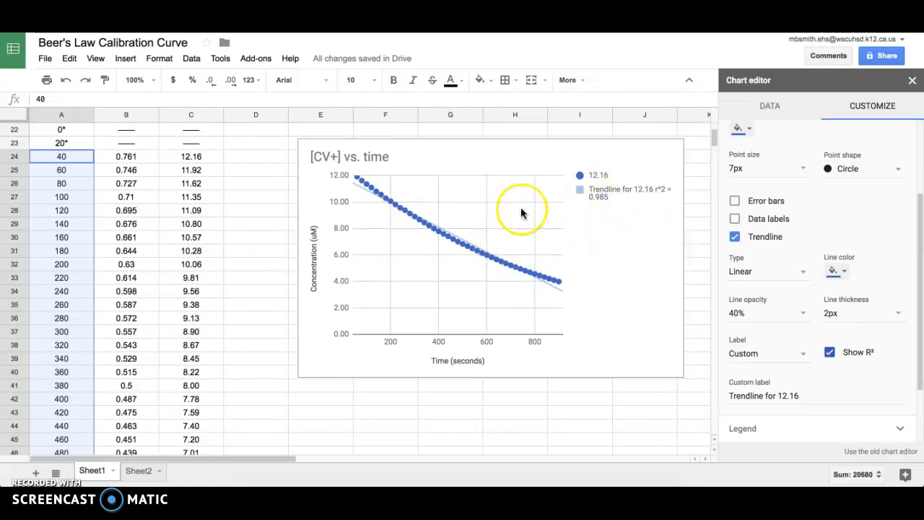
left_click(465, 169)
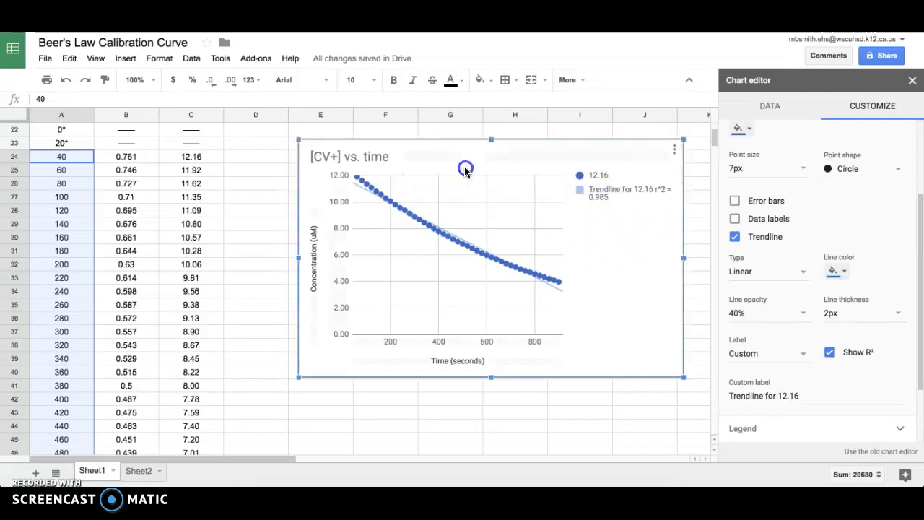
left_click(912, 81)
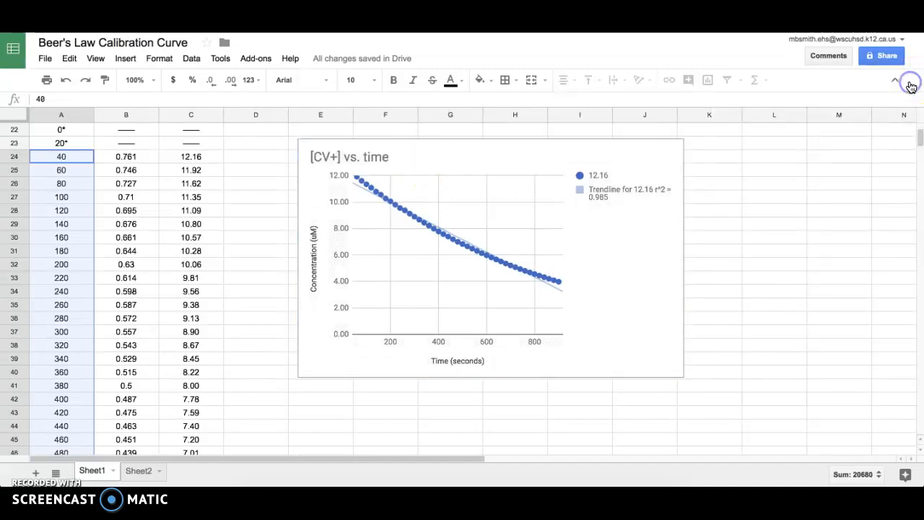
Step: Move the [CV+] vs. time chart sideways to start in column H, clear of the ln[CV+] and 1/[CV+] columns
left_click(293, 183)
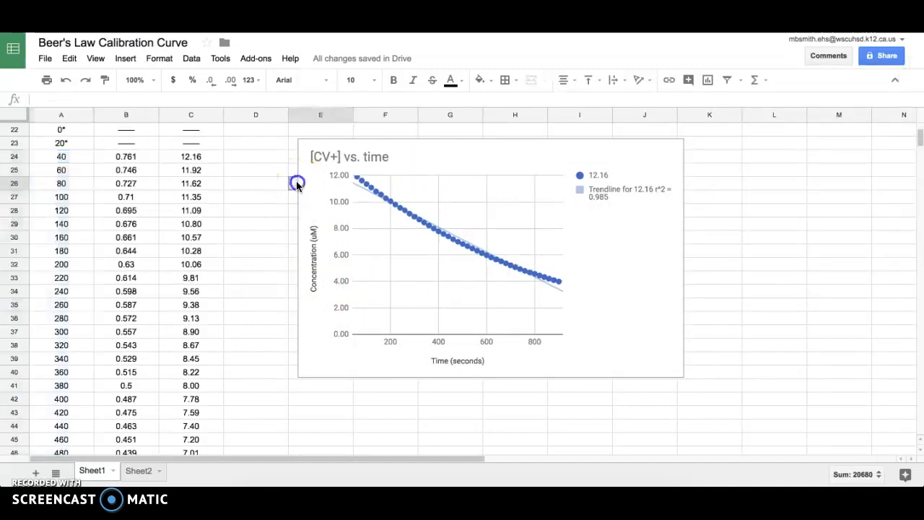
left_click_drag(297, 159, 528, 165)
left_click(400, 250)
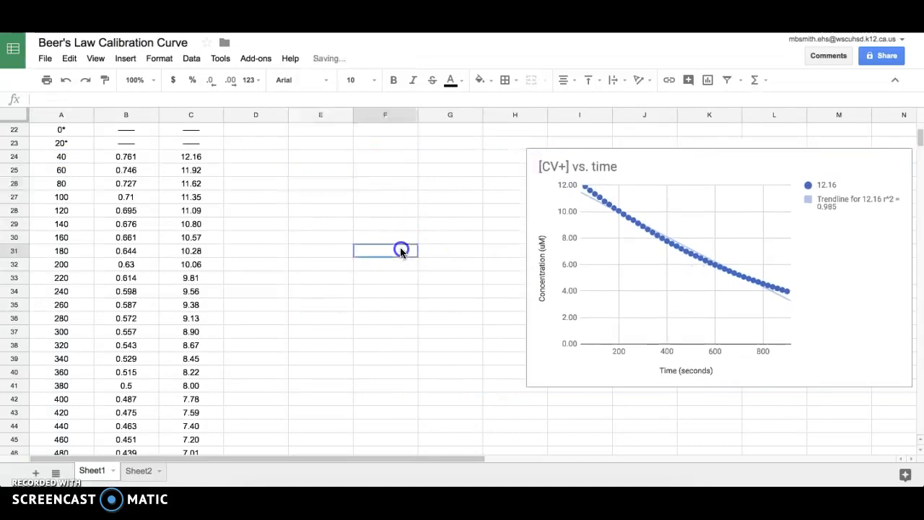
Step: Enter the formula =ln(C24) in D24 to calculate the first ln[CV+] value
scroll(401, 251, "up", 1)
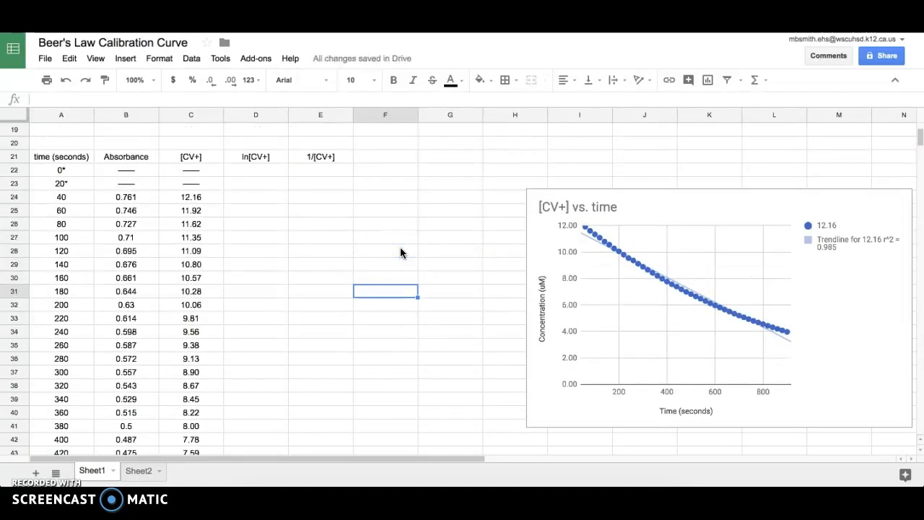
left_click(245, 199)
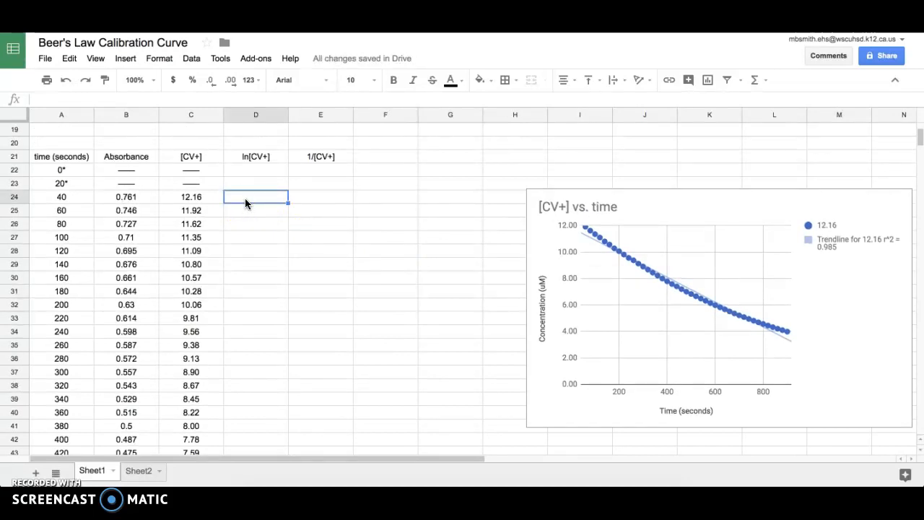
type("=")
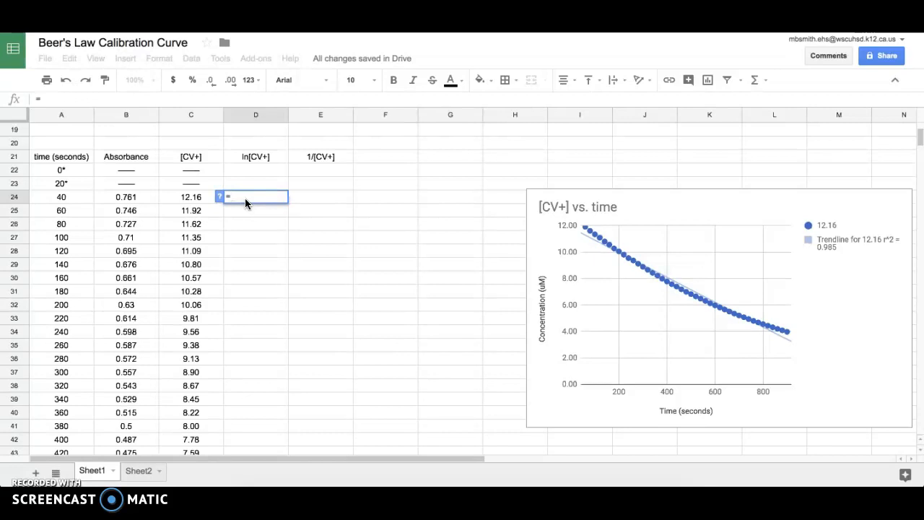
left_click(45, 99)
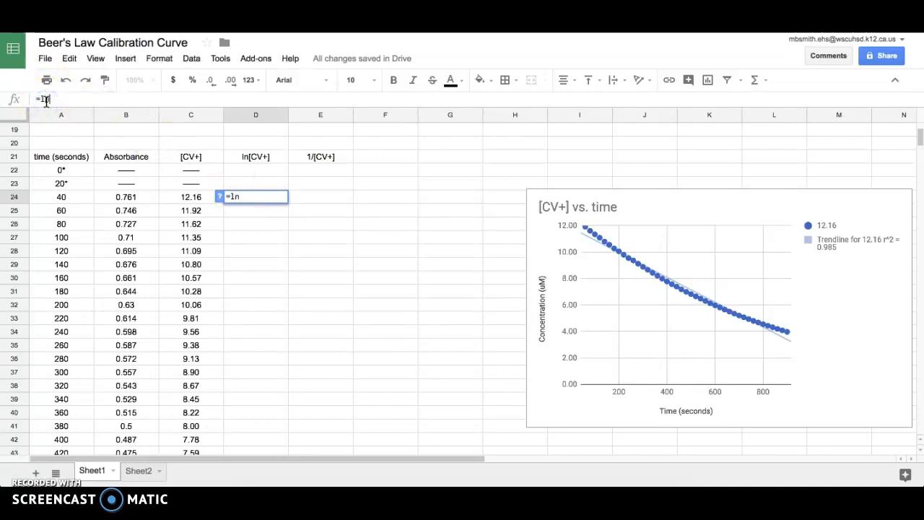
type("ln(")
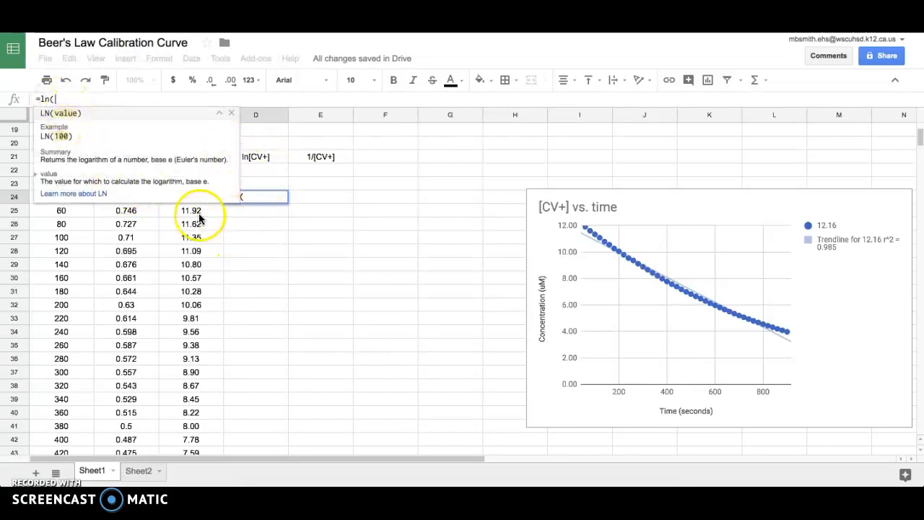
scroll(200, 218, "up", 2)
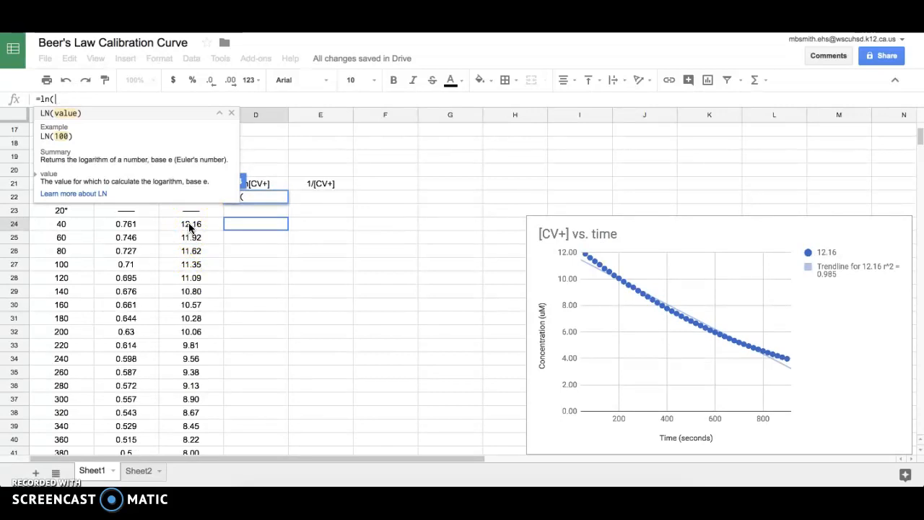
left_click(190, 226)
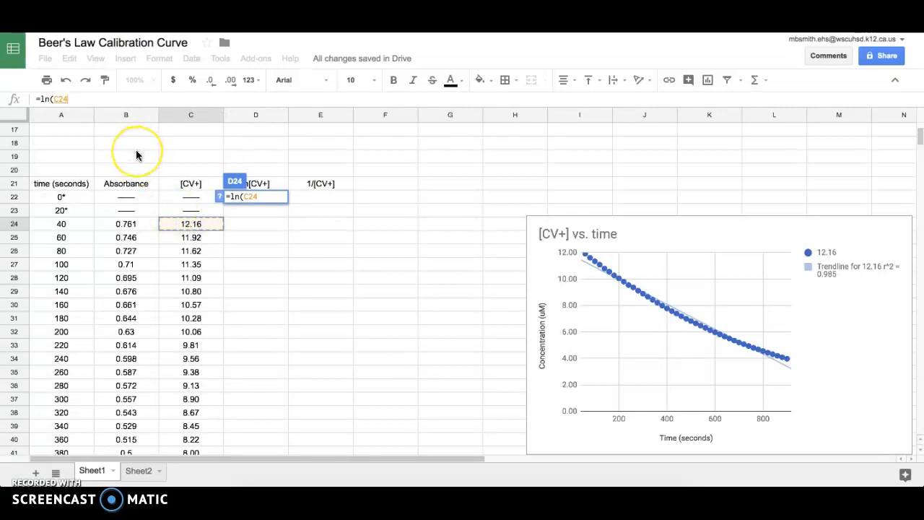
type(")")
key("Return")
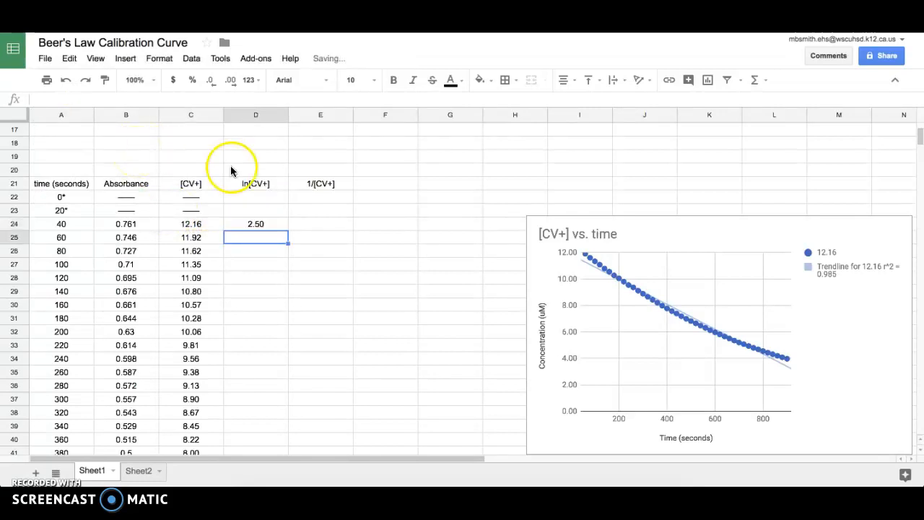
Step: Copy the ln[CV+] formula from D24 down the column through D67
left_click(246, 224)
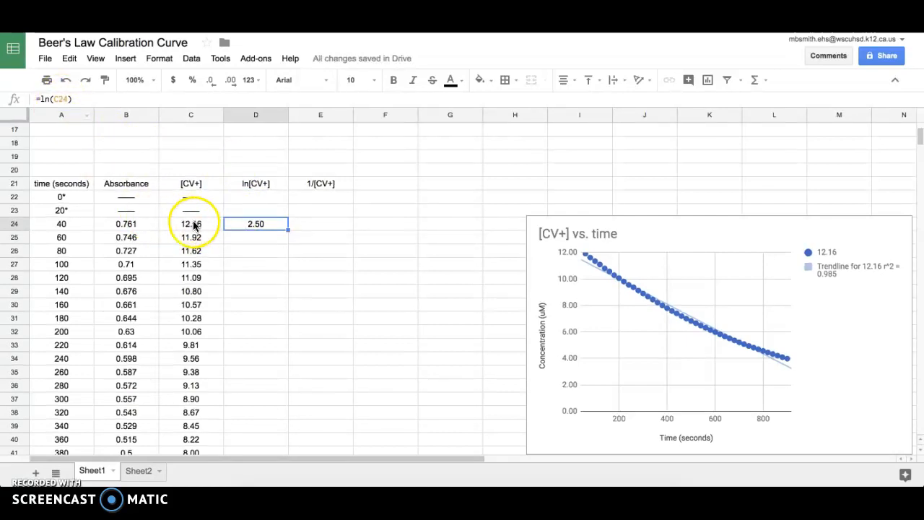
left_click(260, 224)
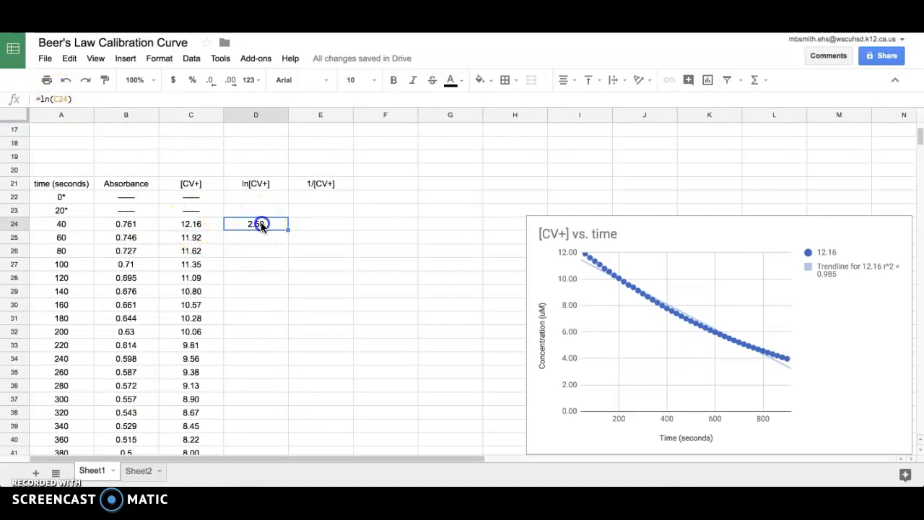
key("ctrl+c")
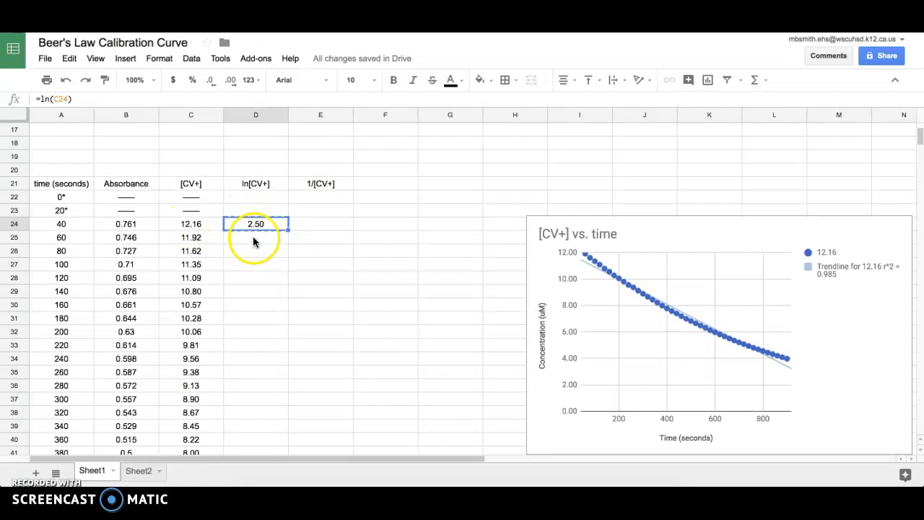
scroll(253, 242, "down", 6)
scroll(252, 240, "down", 1)
left_click(237, 331, "shift")
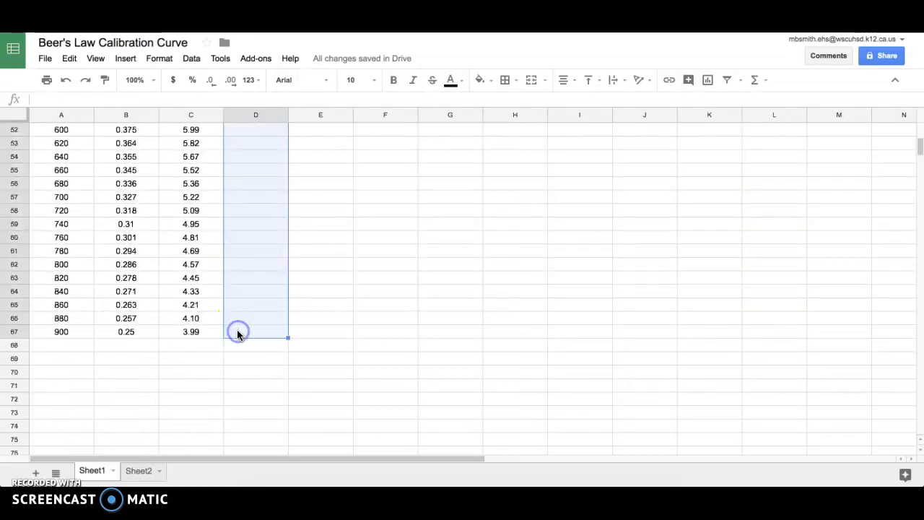
key("ctrl+v")
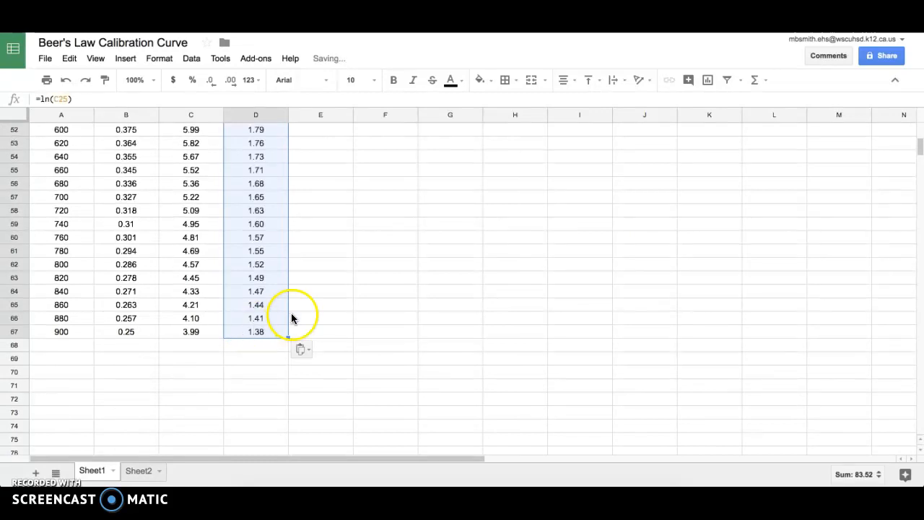
Step: Check the copied ln[CV+] formula in D65 and review the column's values alongside the time data and chart
left_click(254, 305)
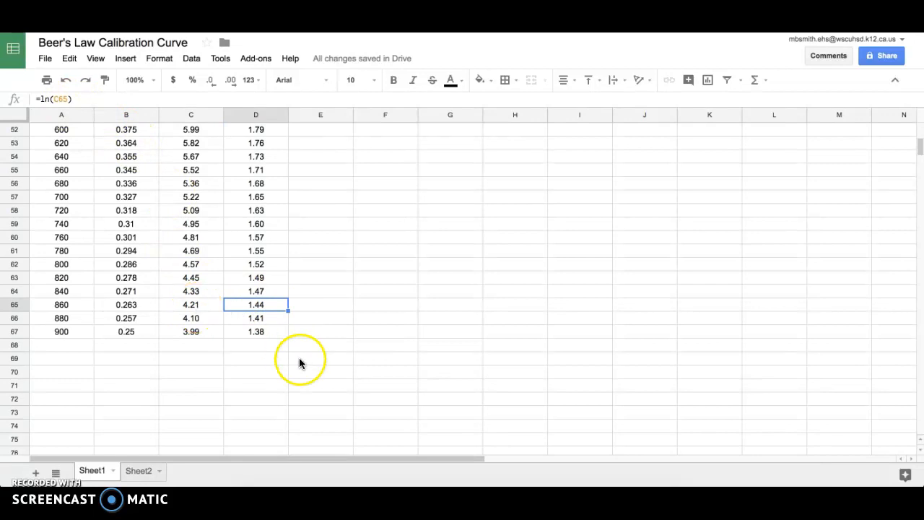
left_click(267, 346)
scroll(268, 351, "up", 5)
scroll(267, 352, "up", 8)
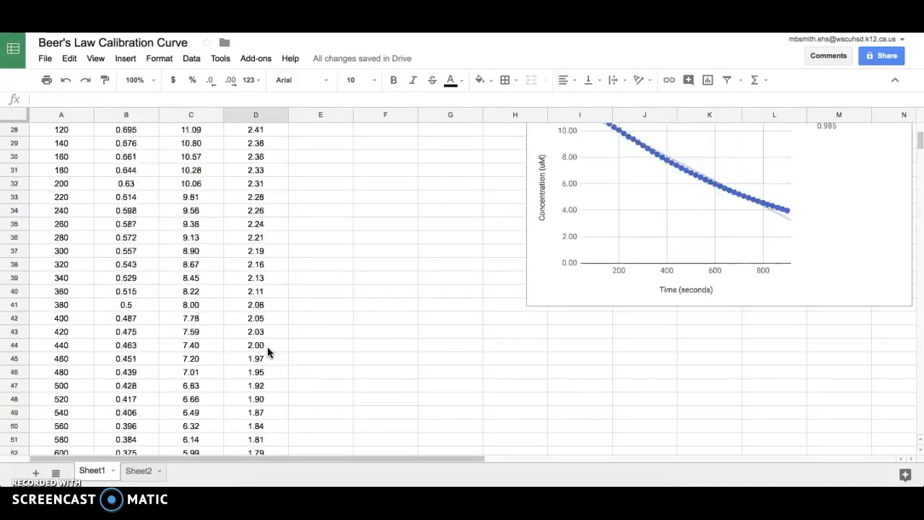
left_click(274, 257)
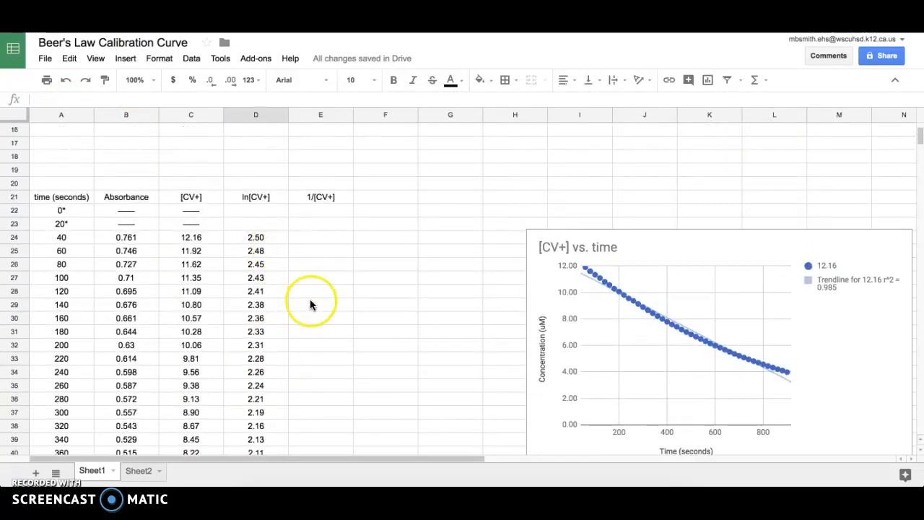
left_click(258, 244)
left_click(256, 240)
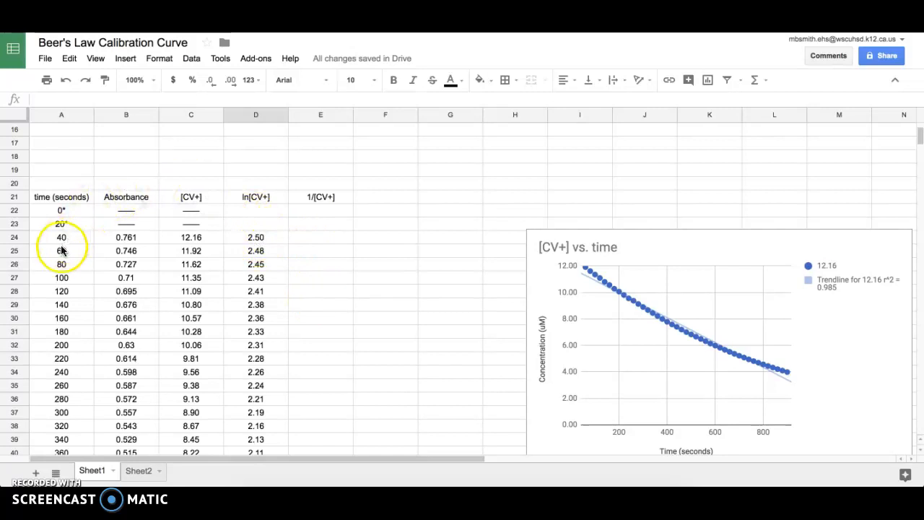
left_click(587, 253)
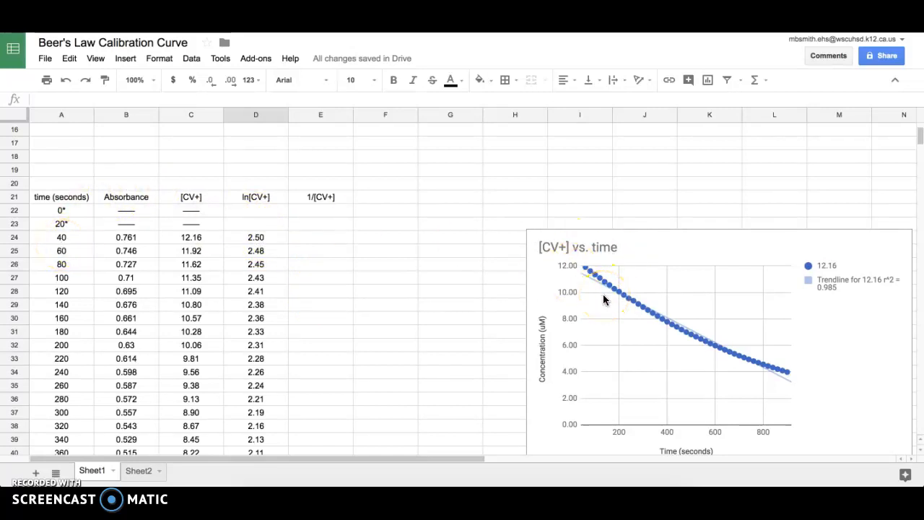
Step: Enter the formula =1/C24 in E24 to calculate the first 1/[CV+] value
left_click(303, 244)
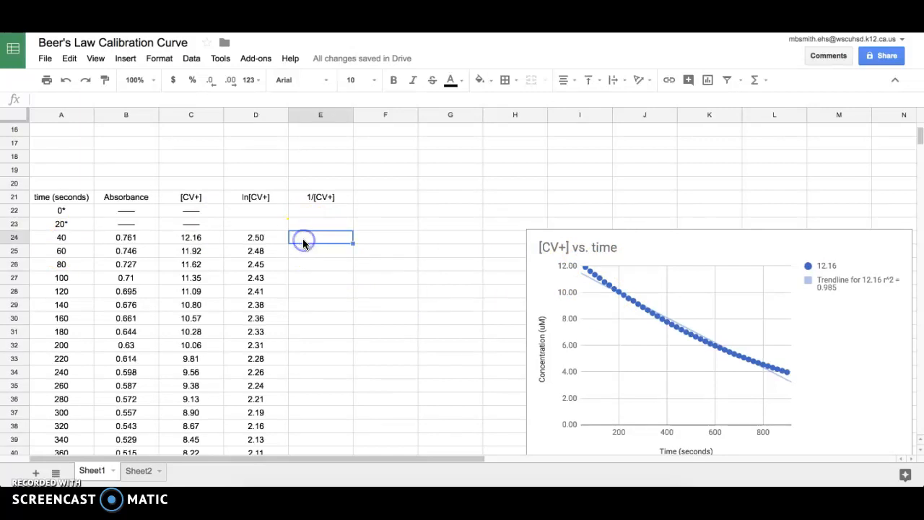
type("=")
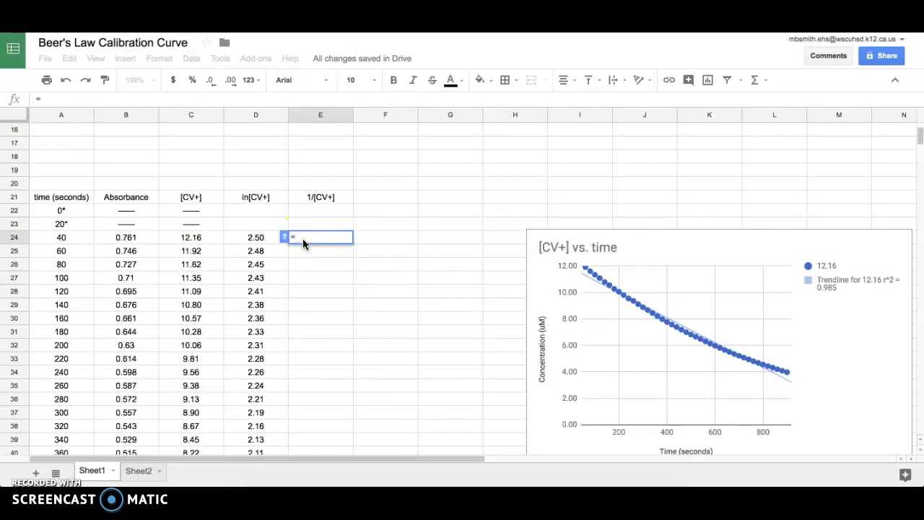
type("1/")
left_click(213, 242)
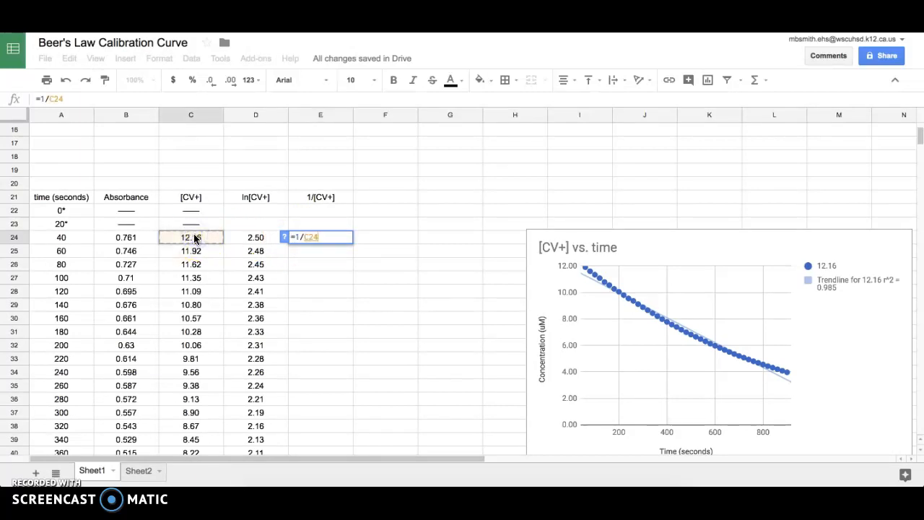
key("Return")
Step: Try the Automatic number format on the 1/[CV+] value in E24
left_click(310, 239)
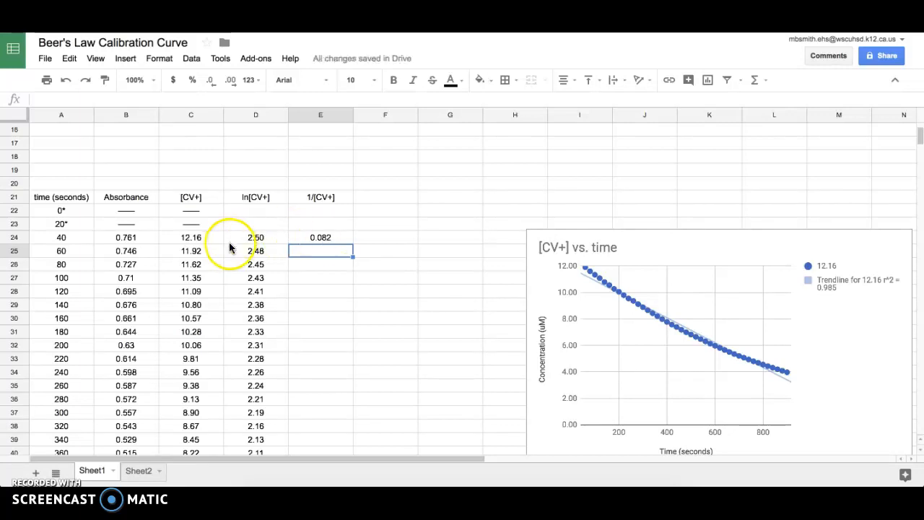
left_click(311, 239)
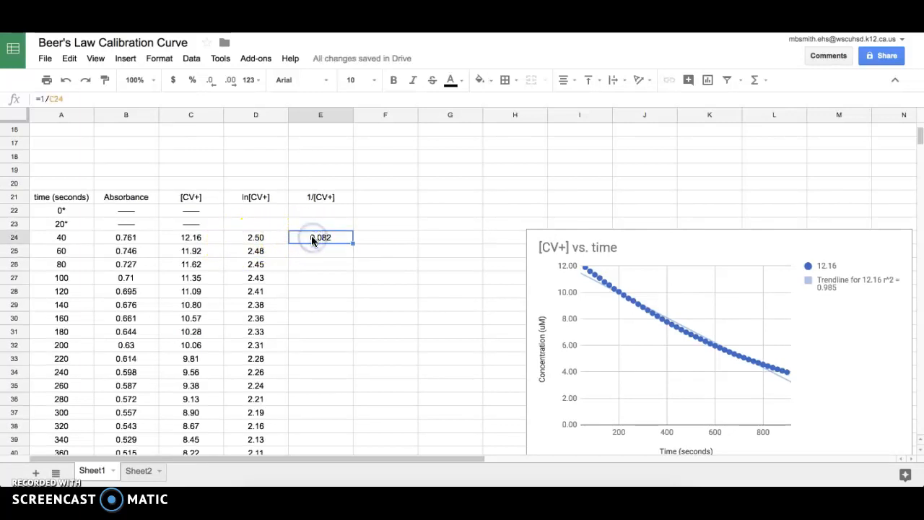
left_click(155, 58)
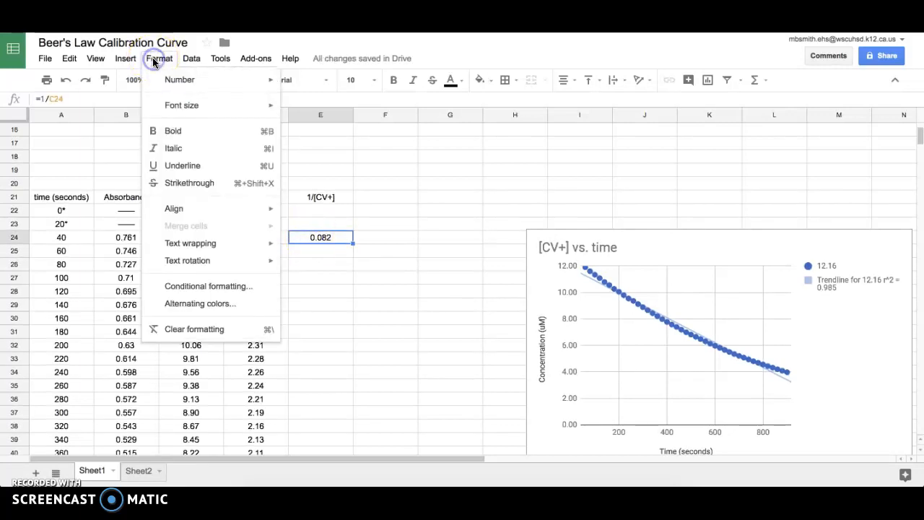
mouse_move(159, 81)
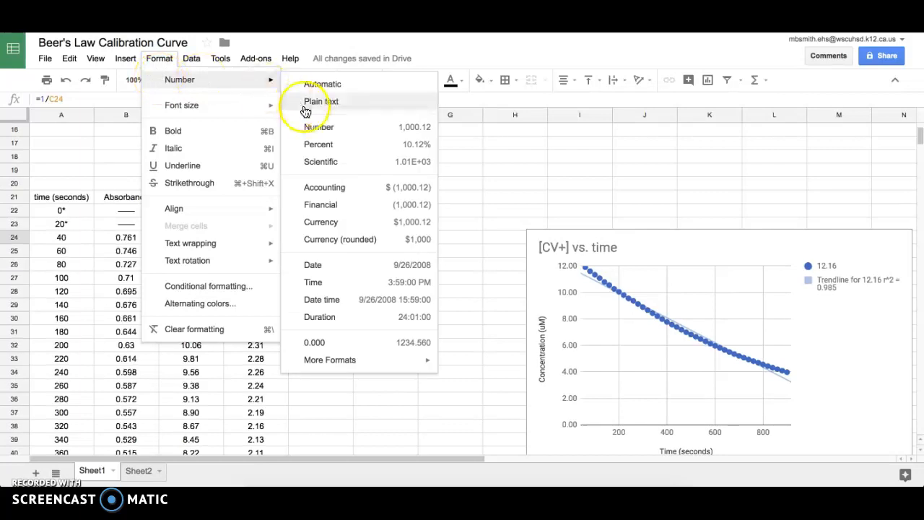
left_click(323, 86)
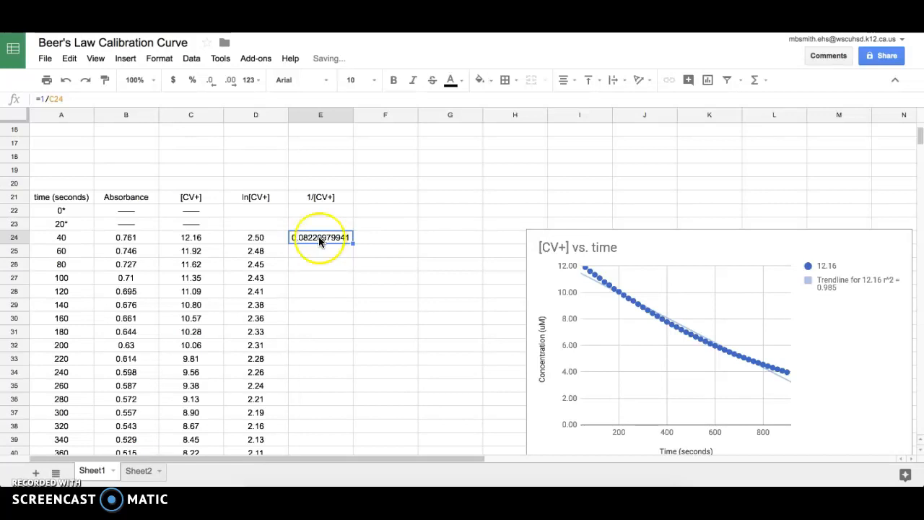
Step: Try the standard Number format (1,000.12) on the 1/[CV+] value in E24
left_click(156, 62)
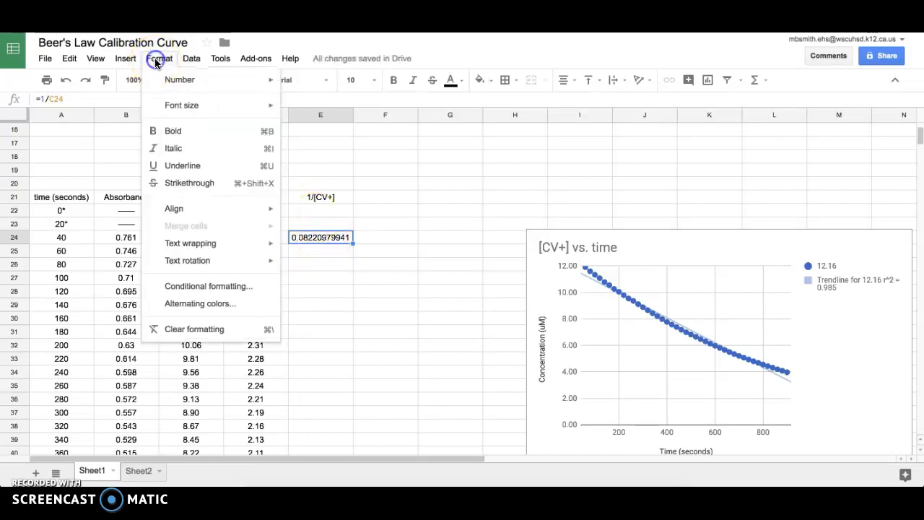
mouse_move(164, 81)
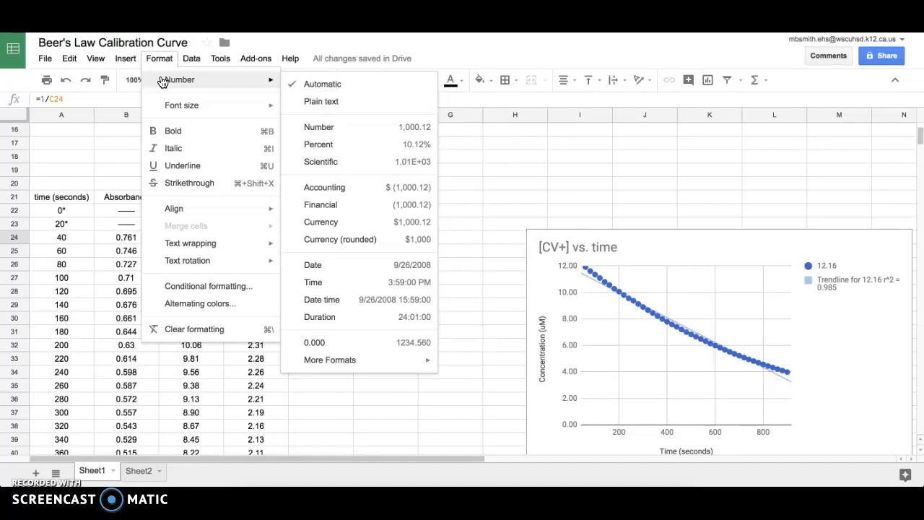
left_click(324, 127)
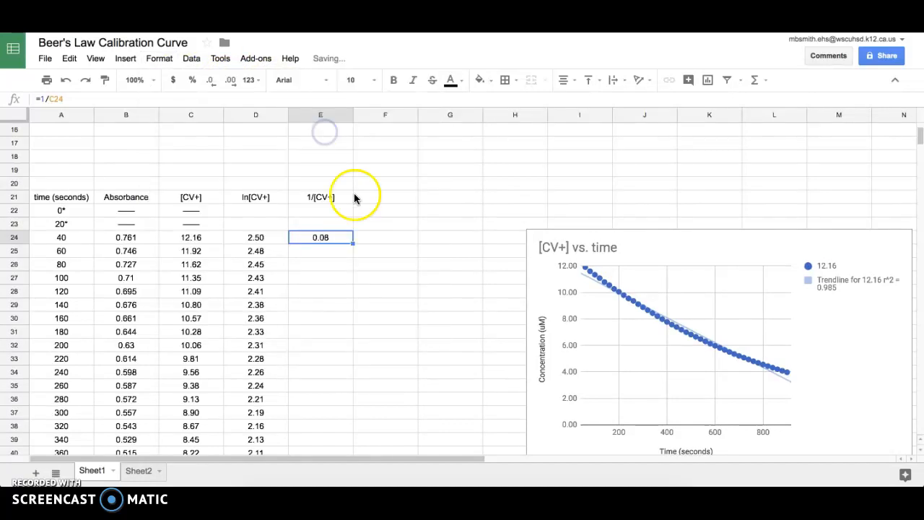
left_click(340, 251)
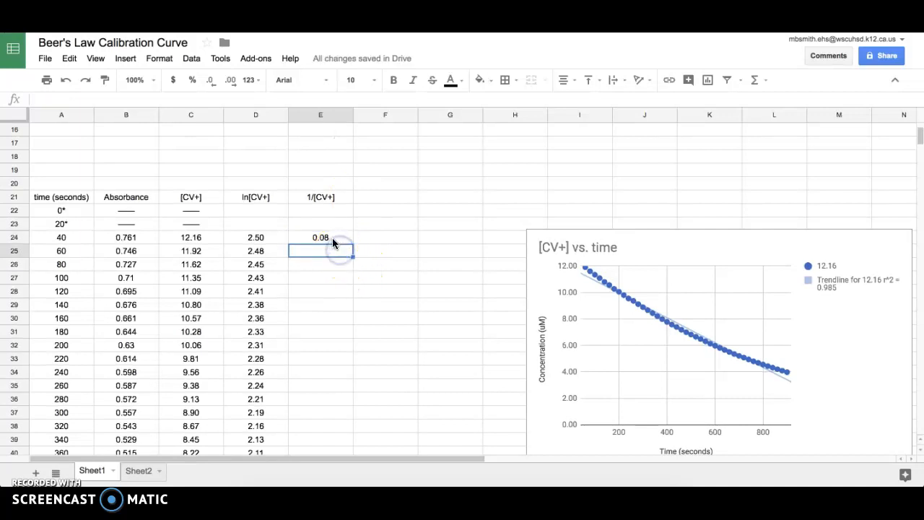
Step: Apply the custom number format 0.000 to E24 so the 1/[CV+] value shows three decimal places
left_click(332, 240)
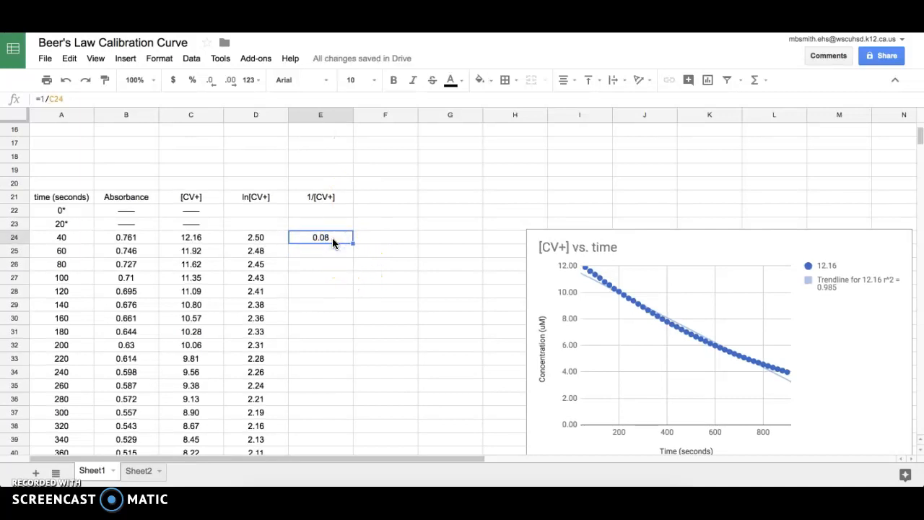
left_click(163, 65)
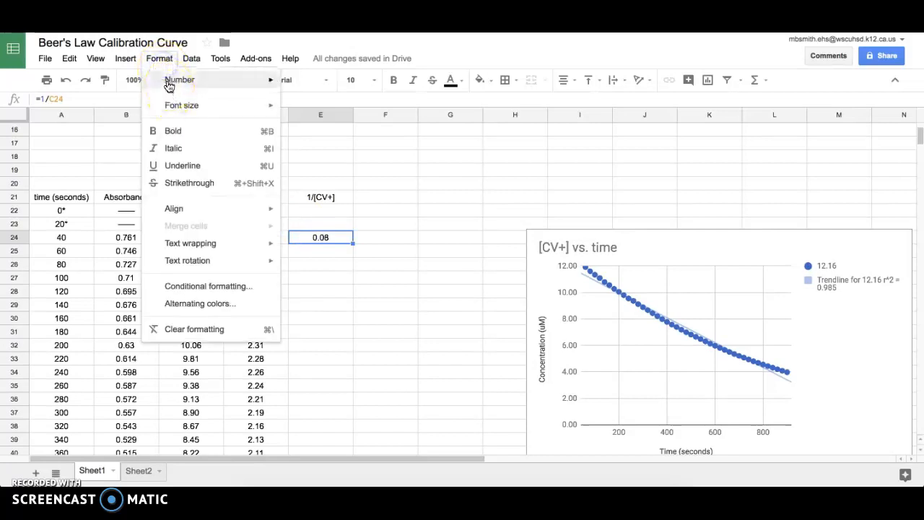
mouse_move(238, 80)
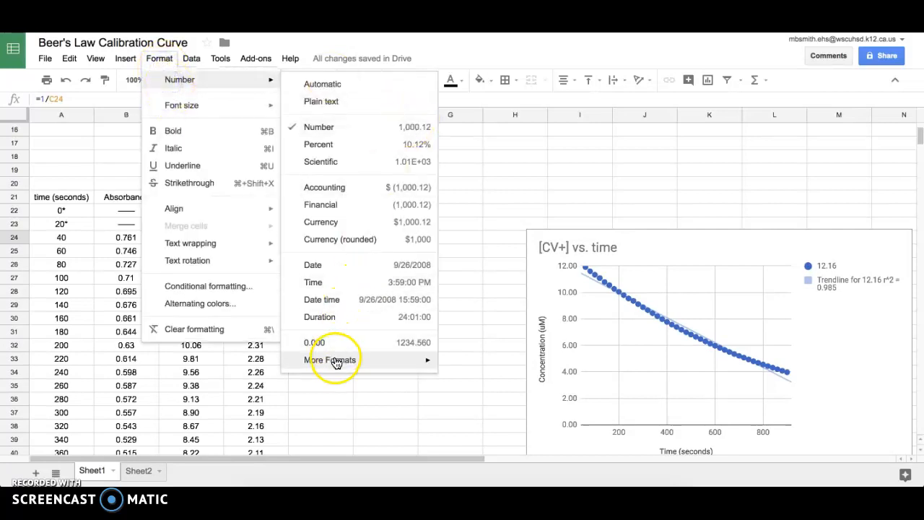
mouse_move(312, 359)
left_click(469, 400)
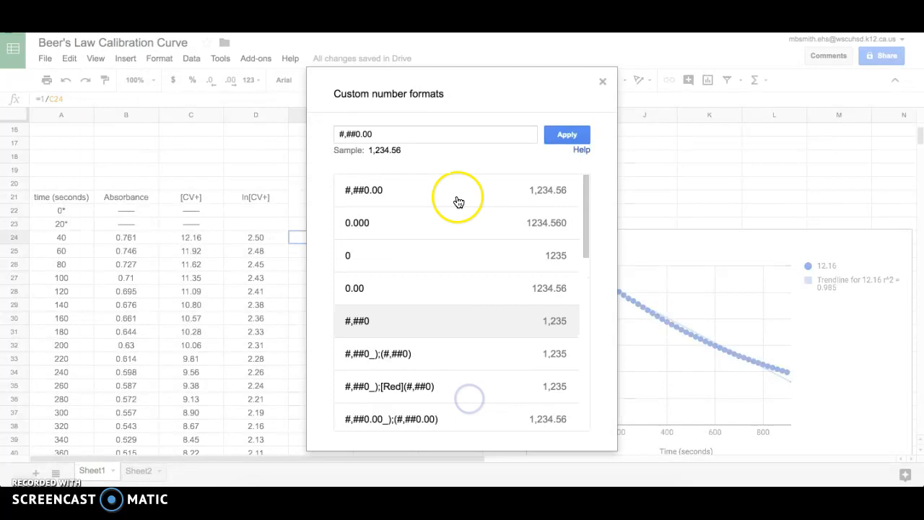
left_click(479, 288)
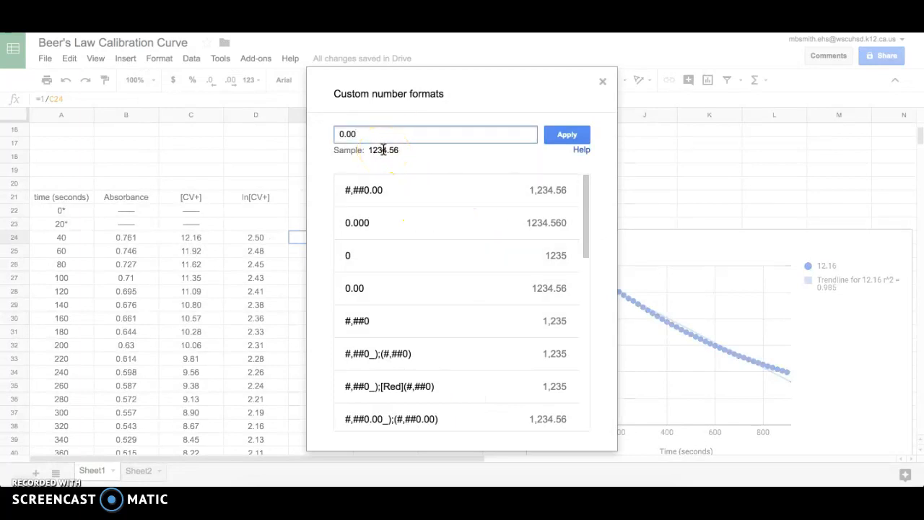
type("0")
left_click(566, 134)
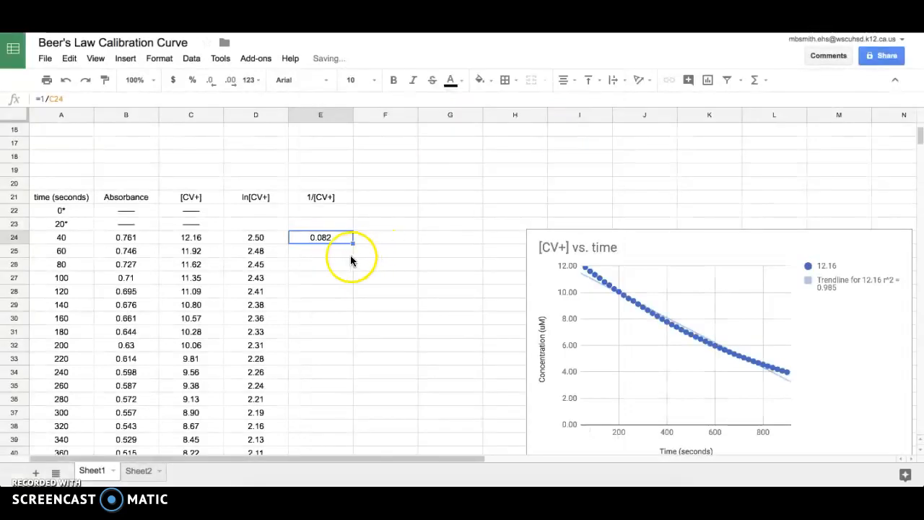
Step: Copy the 1/[CV+] formula from E24 down the column through E67 and return to the top of the data
left_click(319, 238)
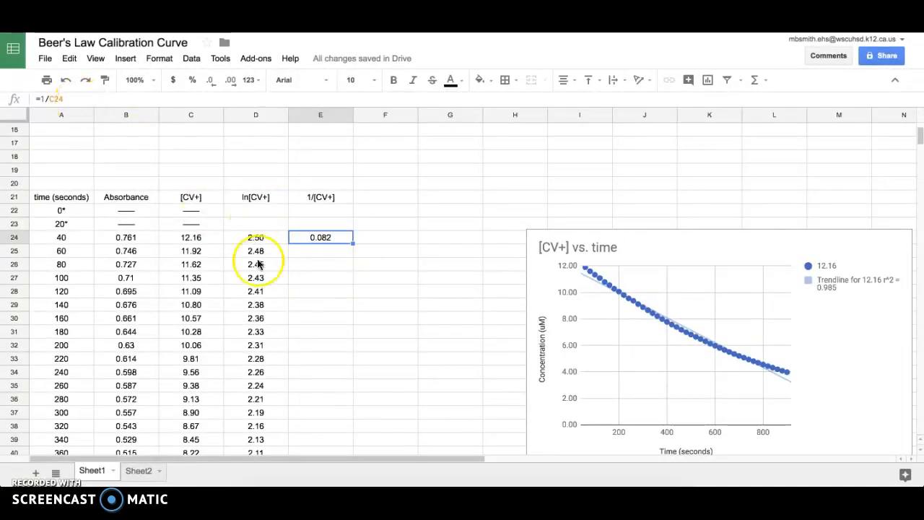
key("ctrl+c")
left_click(318, 250)
scroll(320, 318, "down", 10)
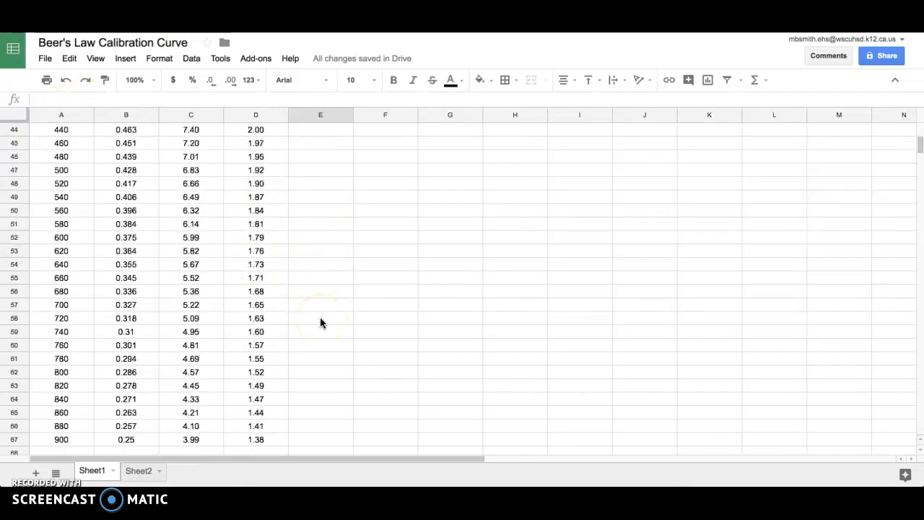
left_click(309, 345, "shift")
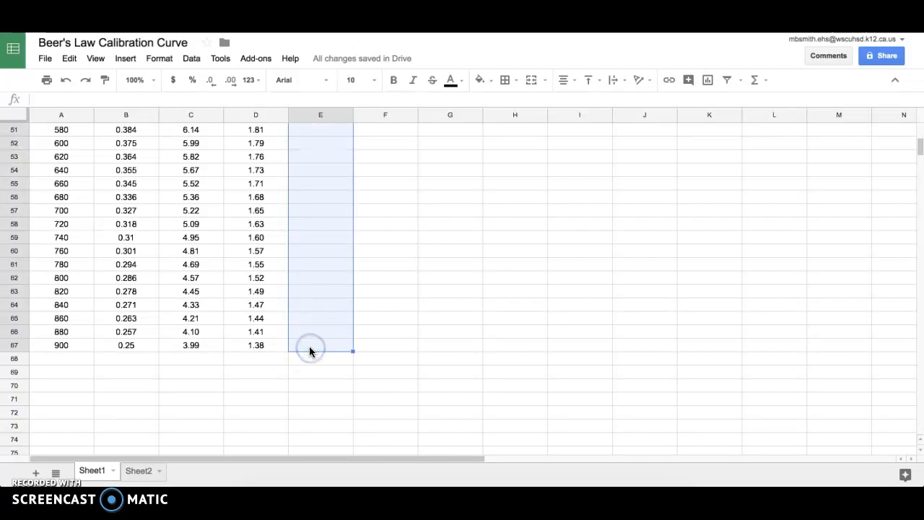
key("ctrl+v")
left_click(366, 306)
scroll(367, 309, "up", 11)
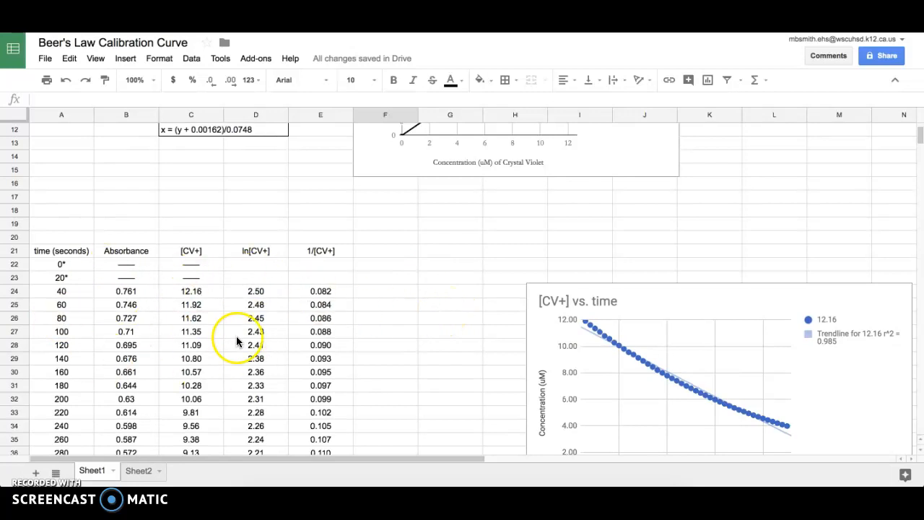
scroll(237, 335, "down", 2)
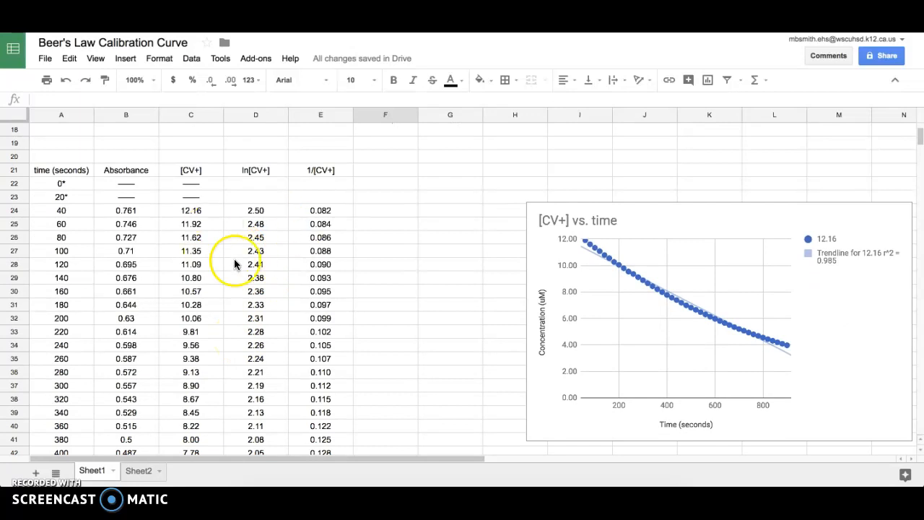